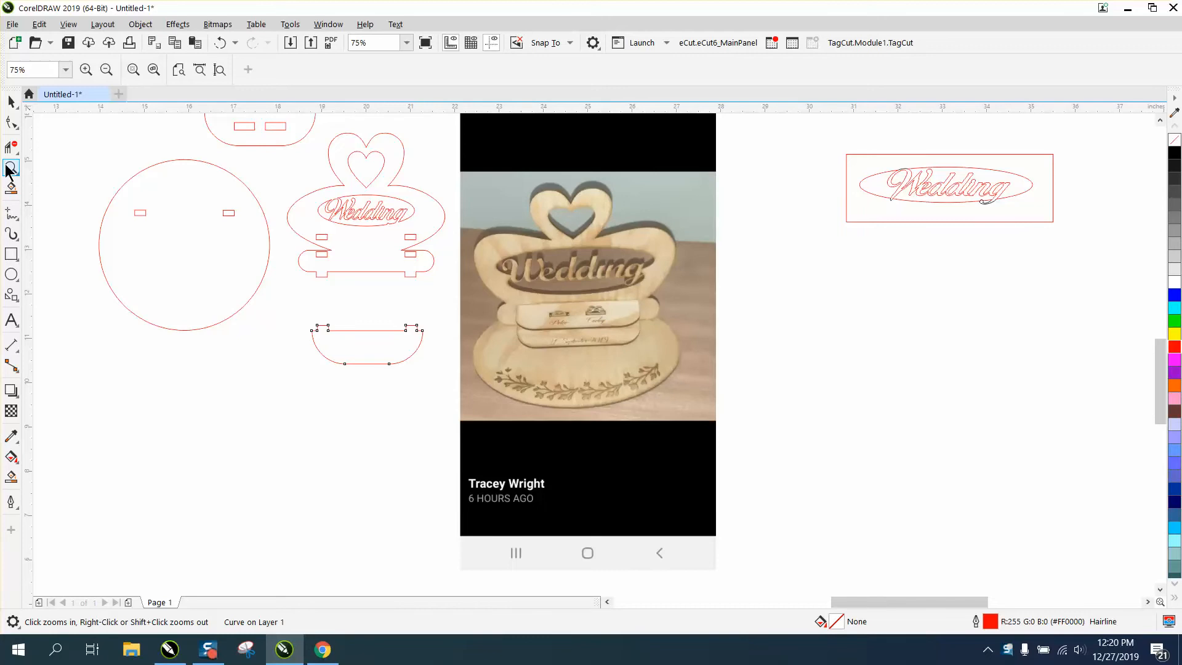
Step: Move the lower curved shelf piece up over the stand's lower pair of slots
drag(229, 188, 728, 448)
click(10, 102)
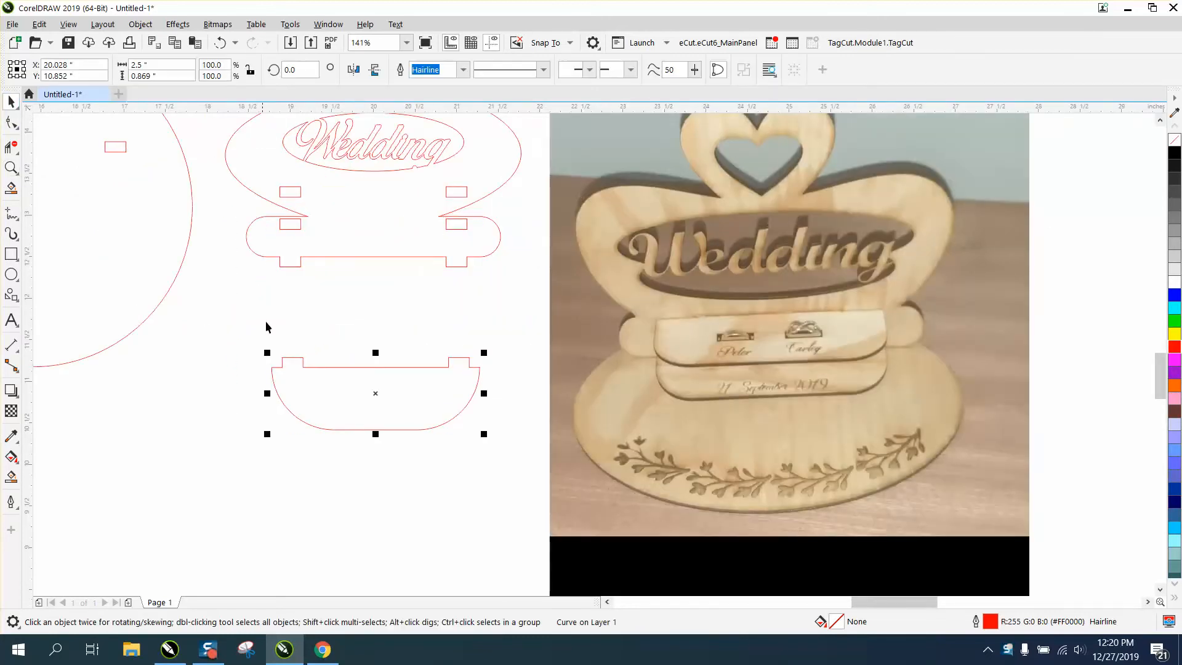
drag(281, 357, 526, 341)
click(11, 168)
click(11, 103)
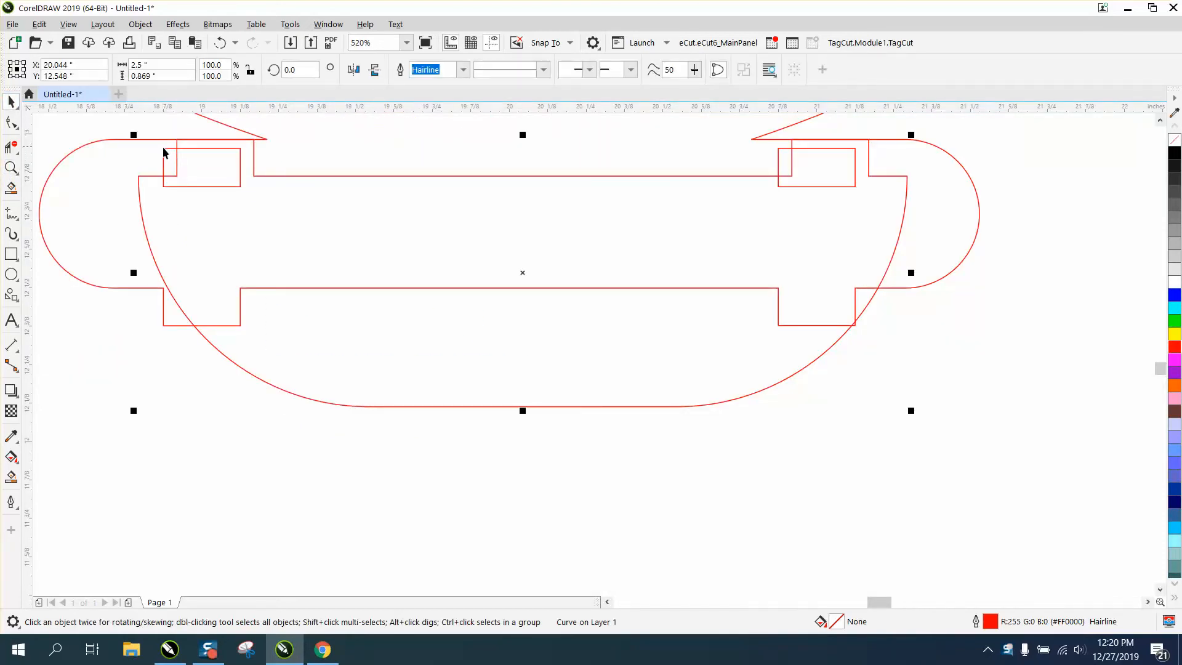
Step: Snap the curved shelf's tabs onto the stand's lower slots to test the fit, and move the shelf back below the stand
drag(163, 152, 234, 227)
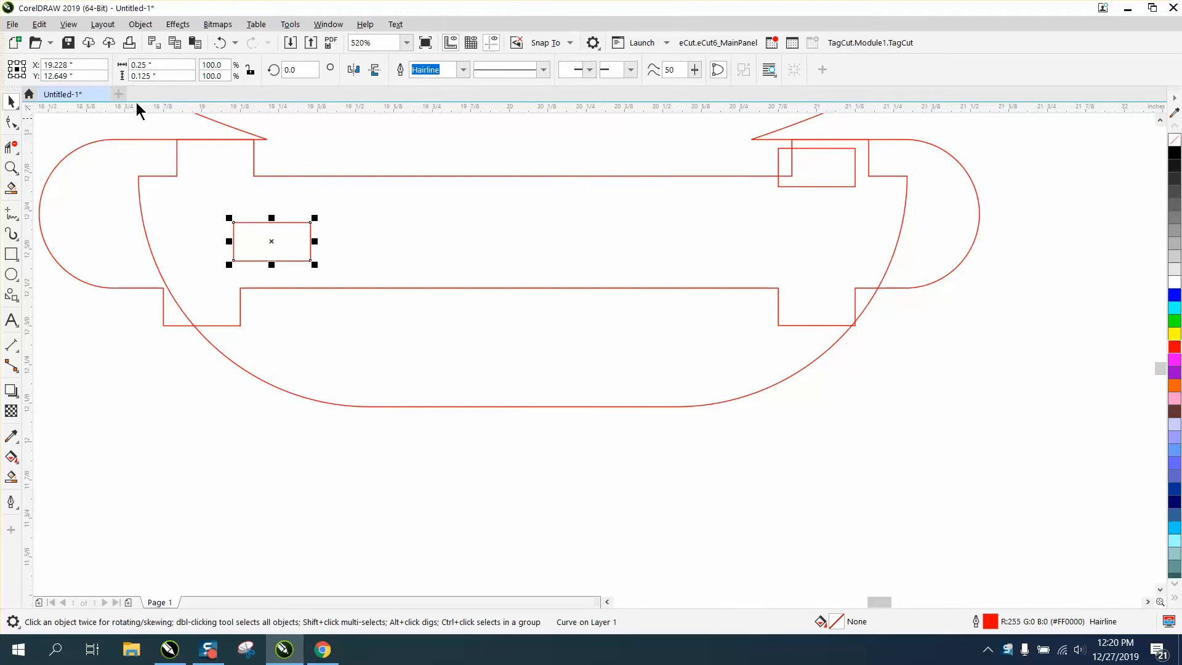
click(214, 43)
click(290, 176)
click(292, 175)
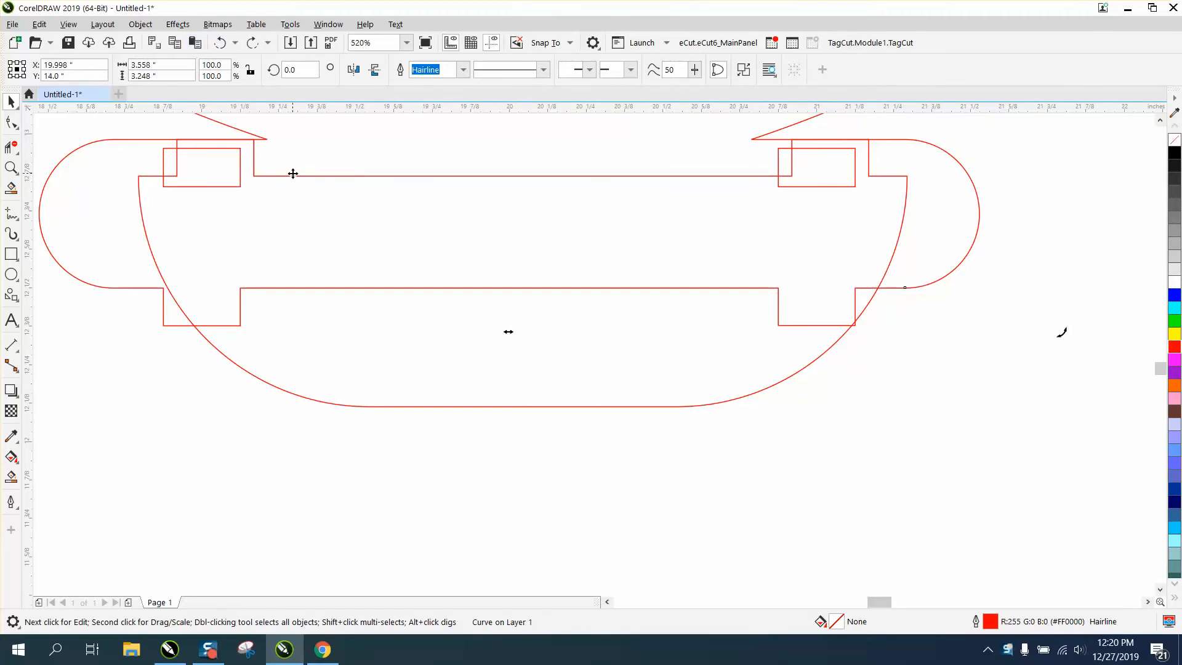
click(295, 176)
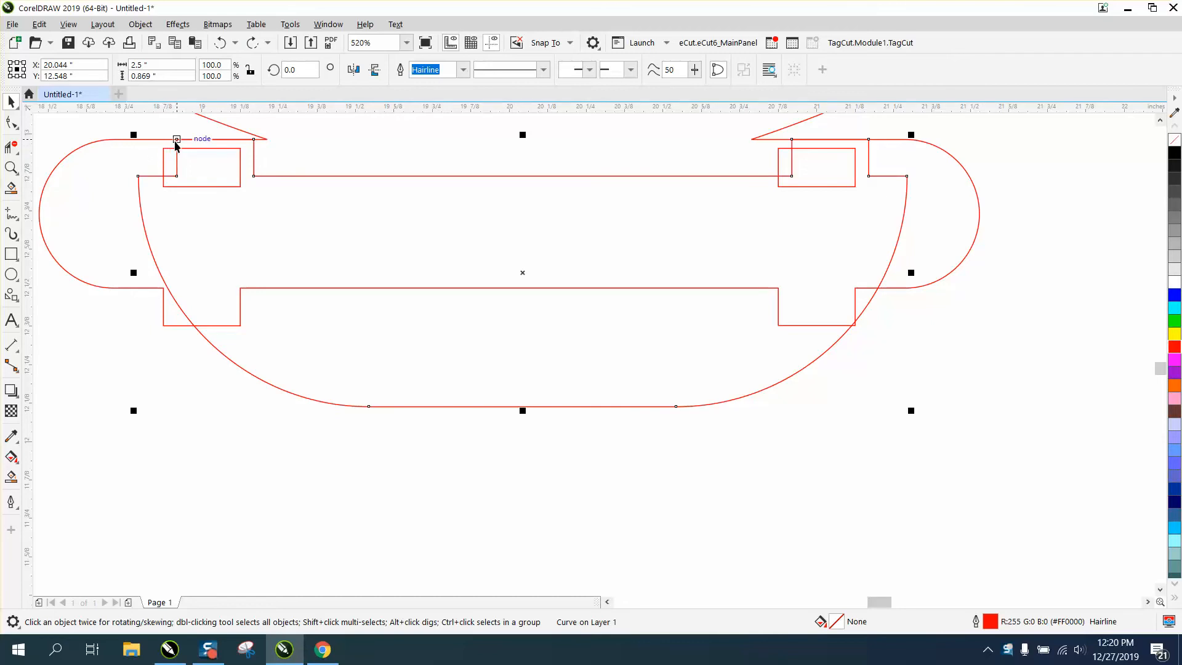
drag(177, 139, 164, 176)
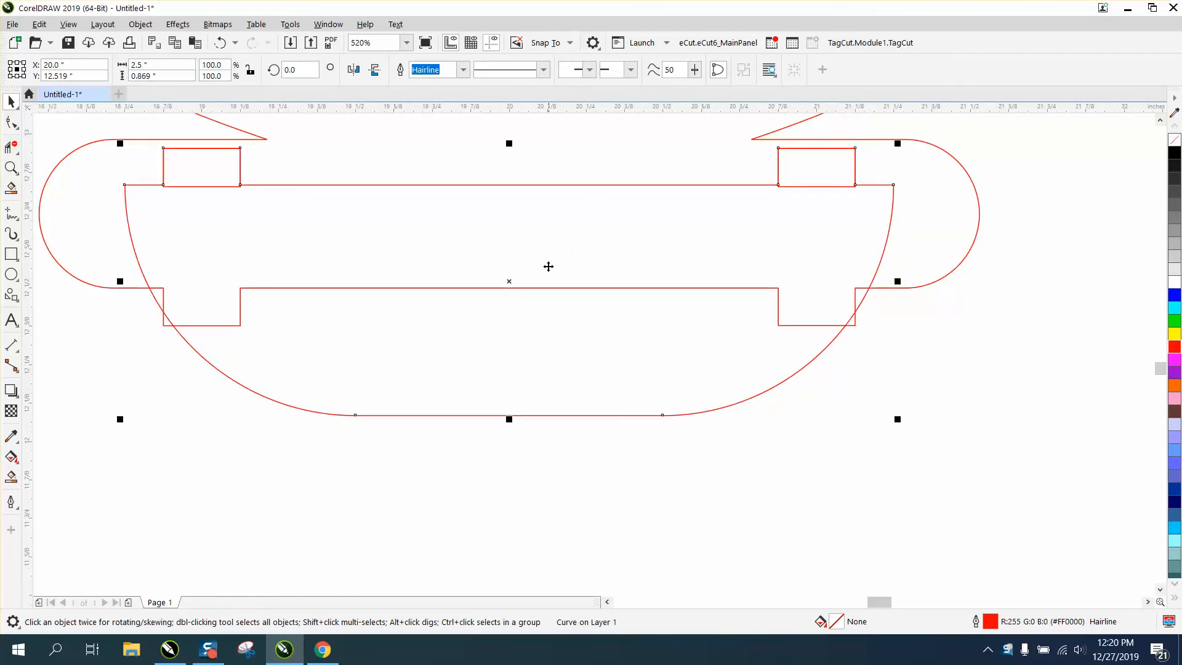
scroll(527, 284, down, 2)
drag(521, 285, 531, 442)
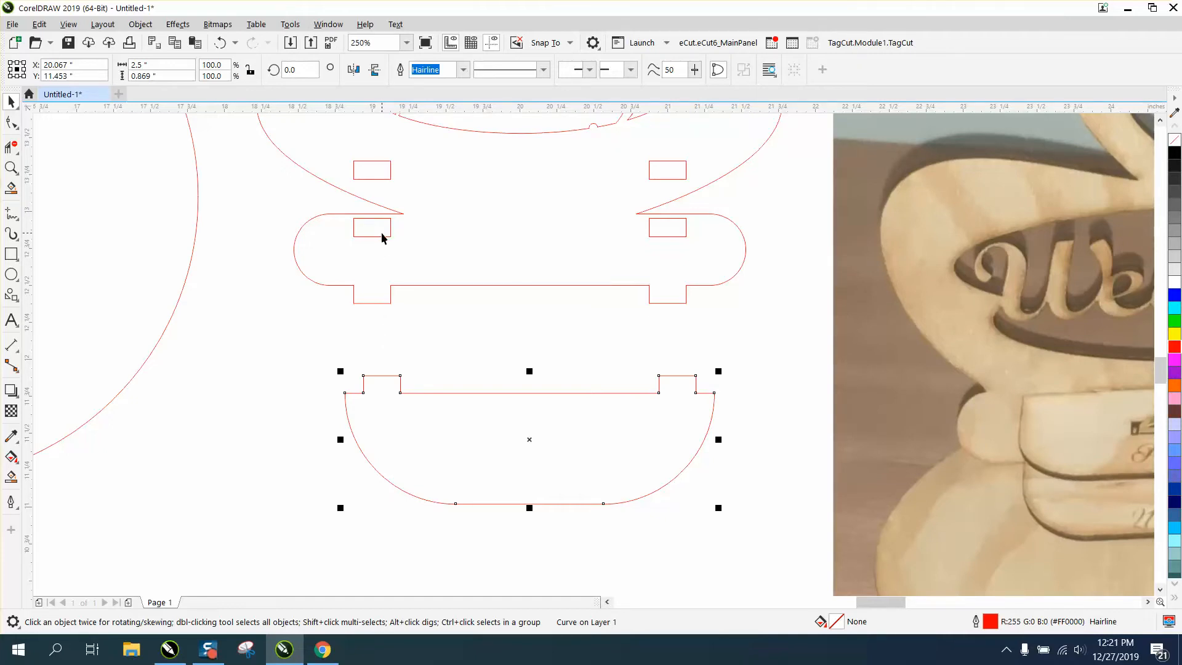
Step: Duplicate the complete set of stand parts directly below the originals
scroll(379, 240, down, 4)
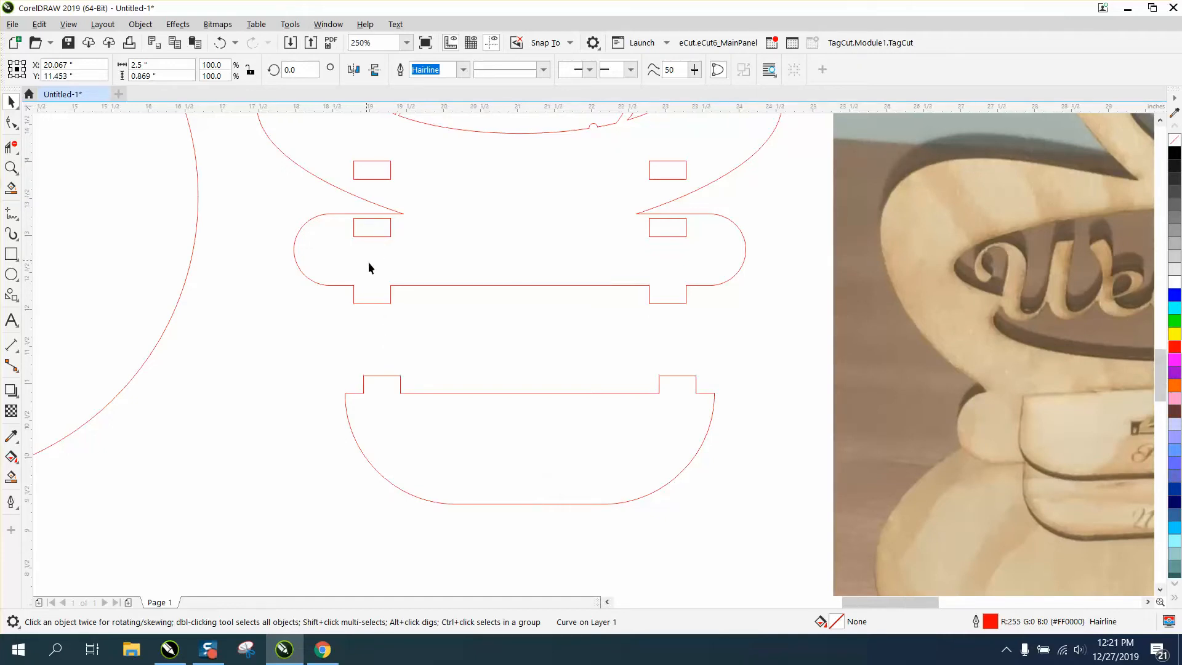
drag(164, 126, 489, 350)
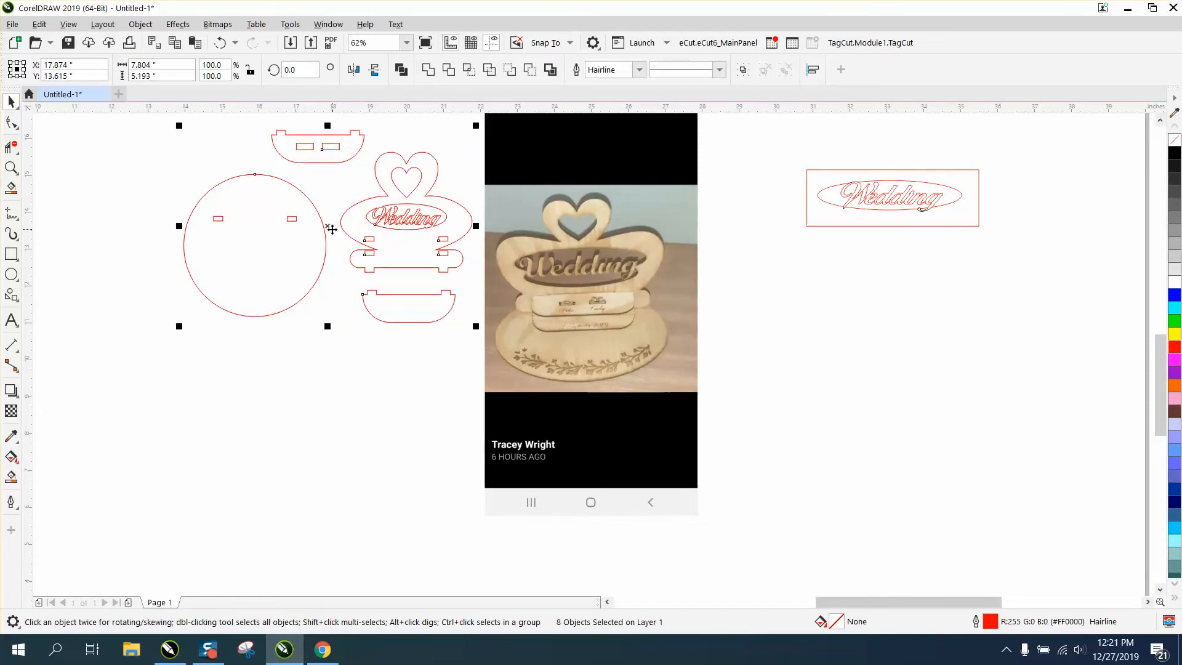
drag(398, 253, 361, 485)
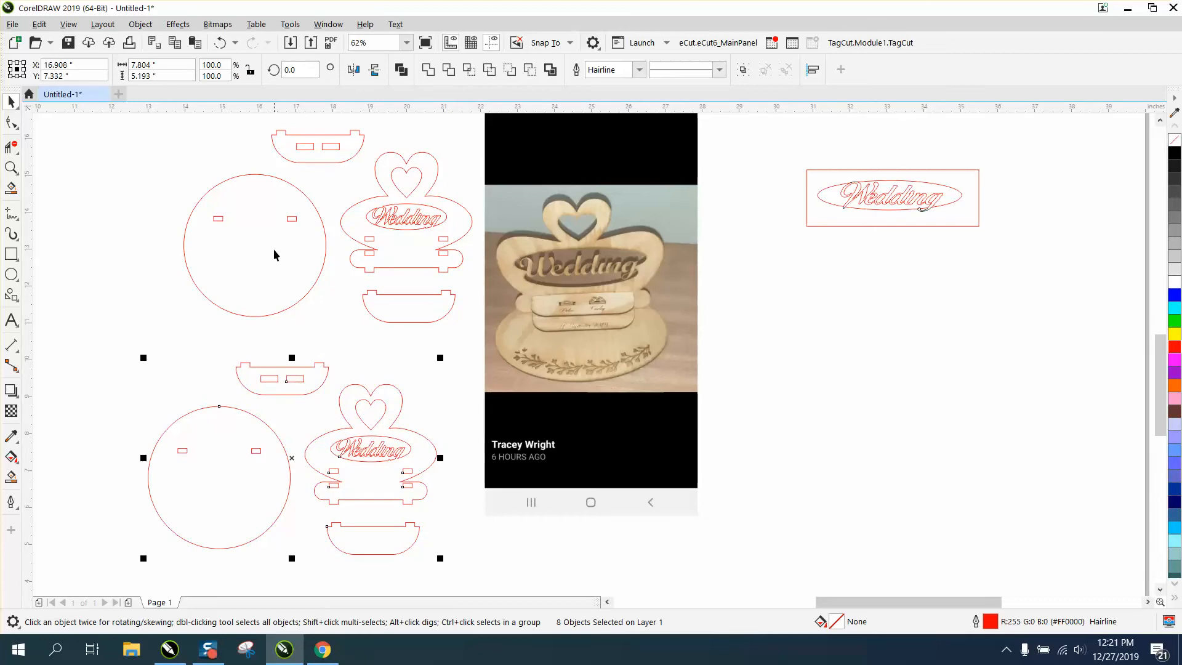
Step: Draw a rectangle about 1.58 by 1.02 in around the left slot of the upper round base
click(273, 249)
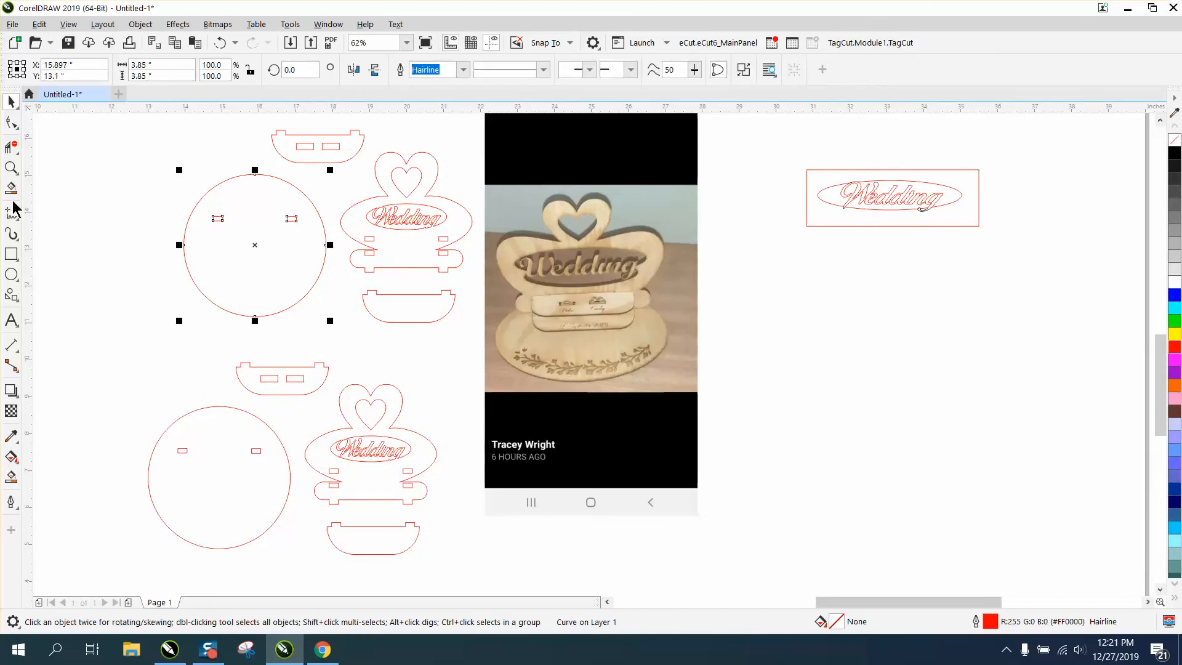
click(11, 253)
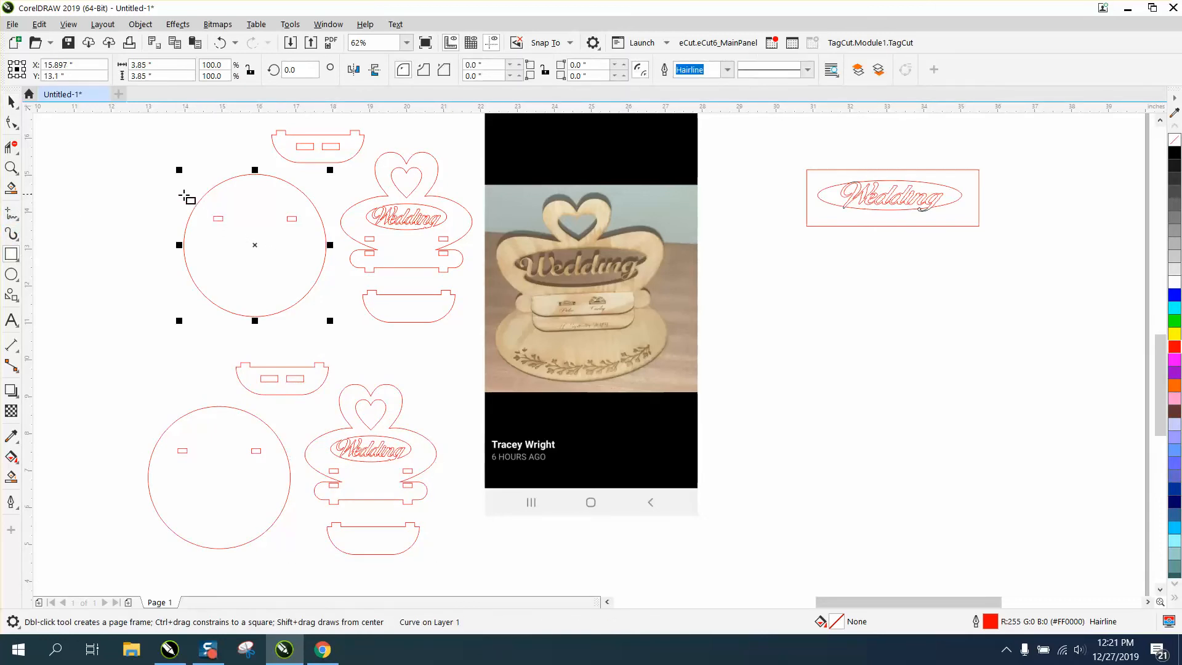
drag(184, 201, 242, 238)
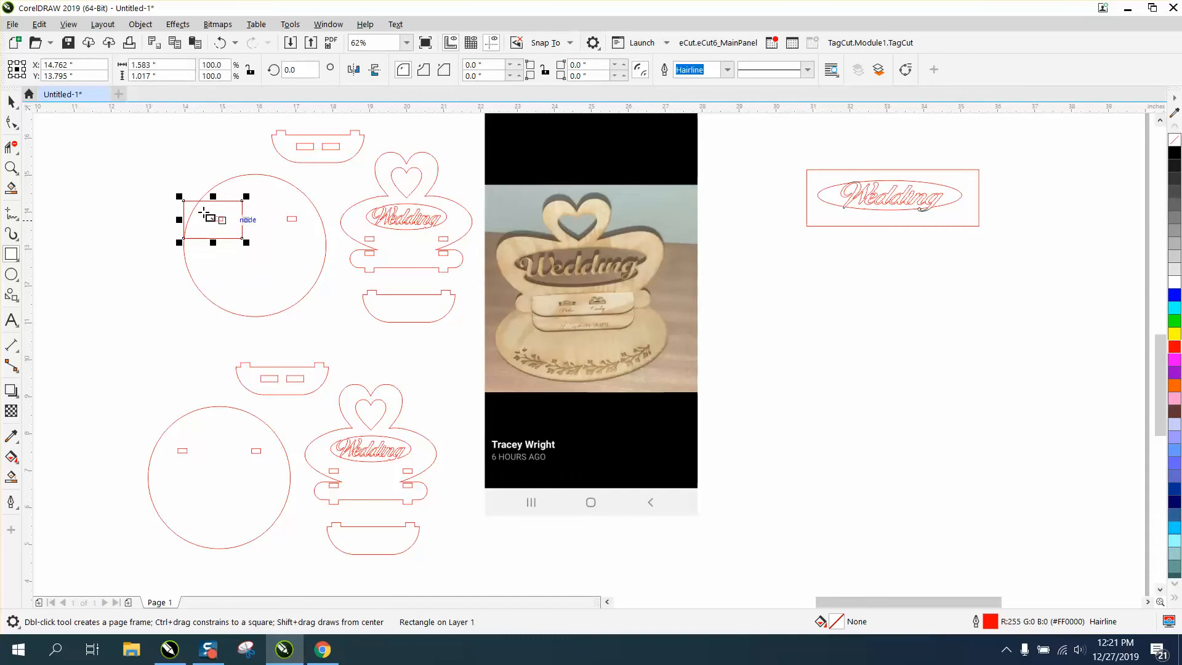
Step: Delete the base circle, its right slot and the arc inside the rectangle with Virtual Segment Delete
click(11, 148)
drag(241, 175, 299, 235)
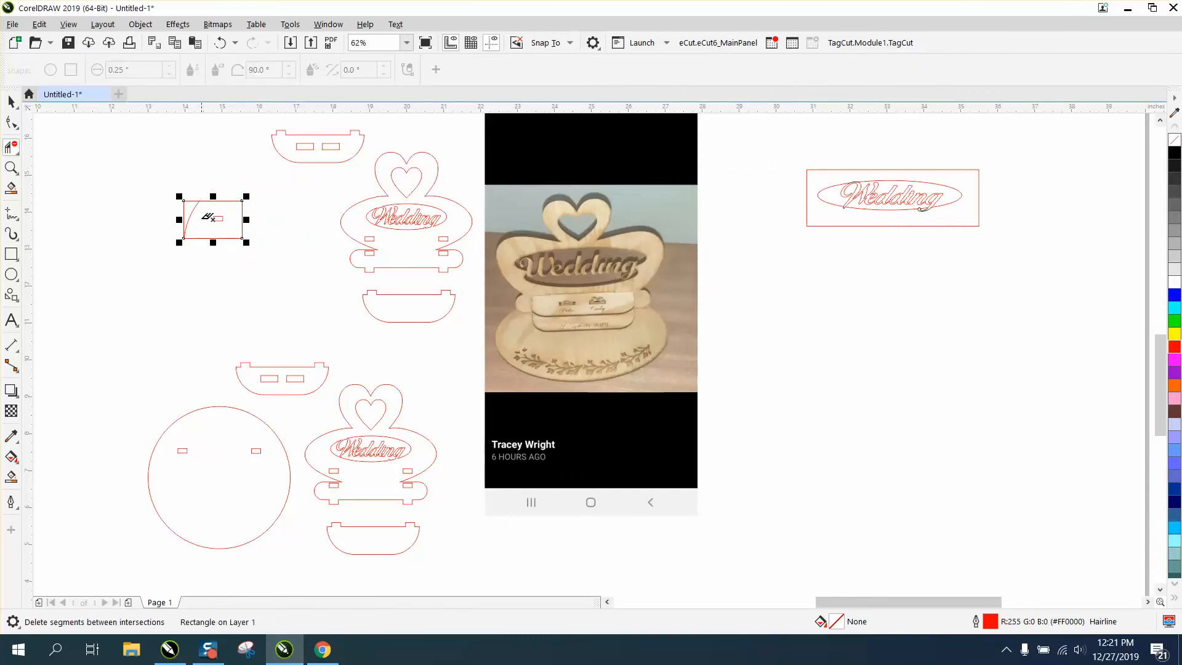
click(196, 212)
click(11, 102)
click(77, 165)
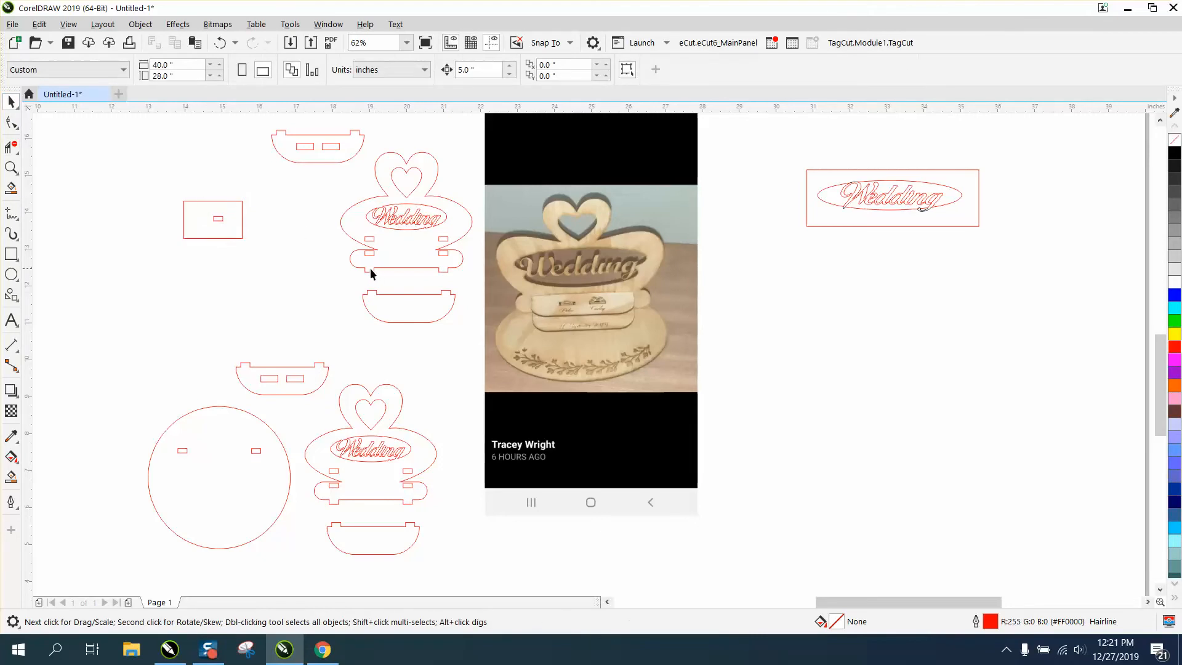
Step: Draw a rectangle across the upper stand's bottom-left tab, and delete the stand outline outside it with Virtual Segment Delete
click(11, 253)
drag(337, 261, 393, 276)
click(11, 146)
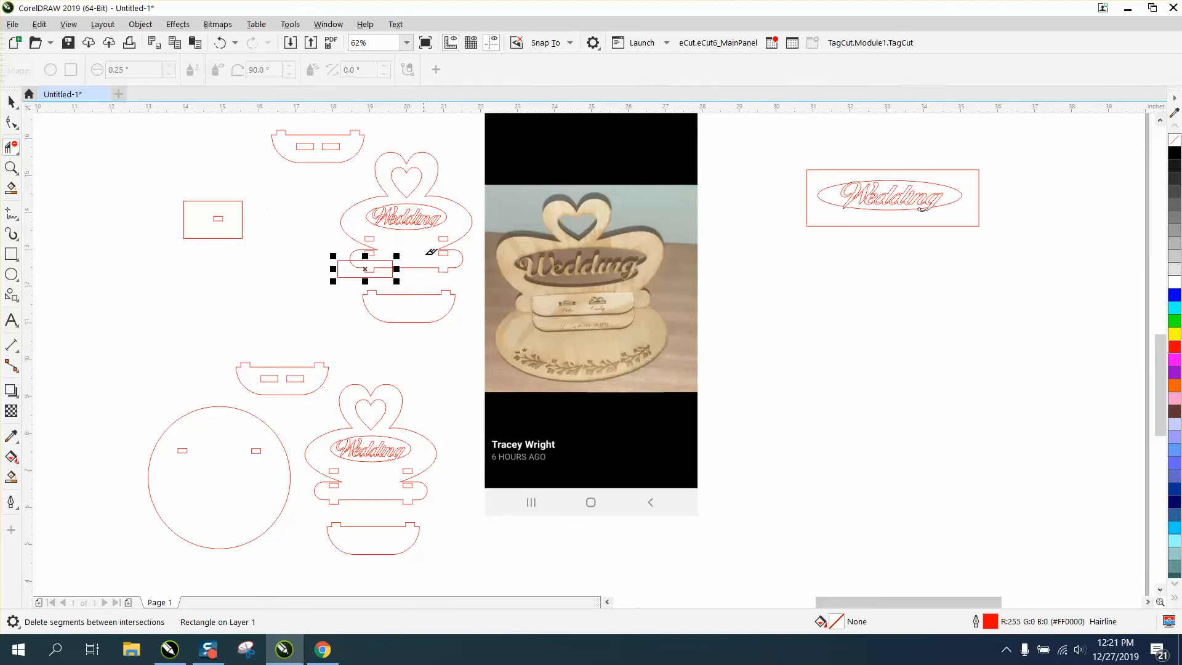
click(380, 251)
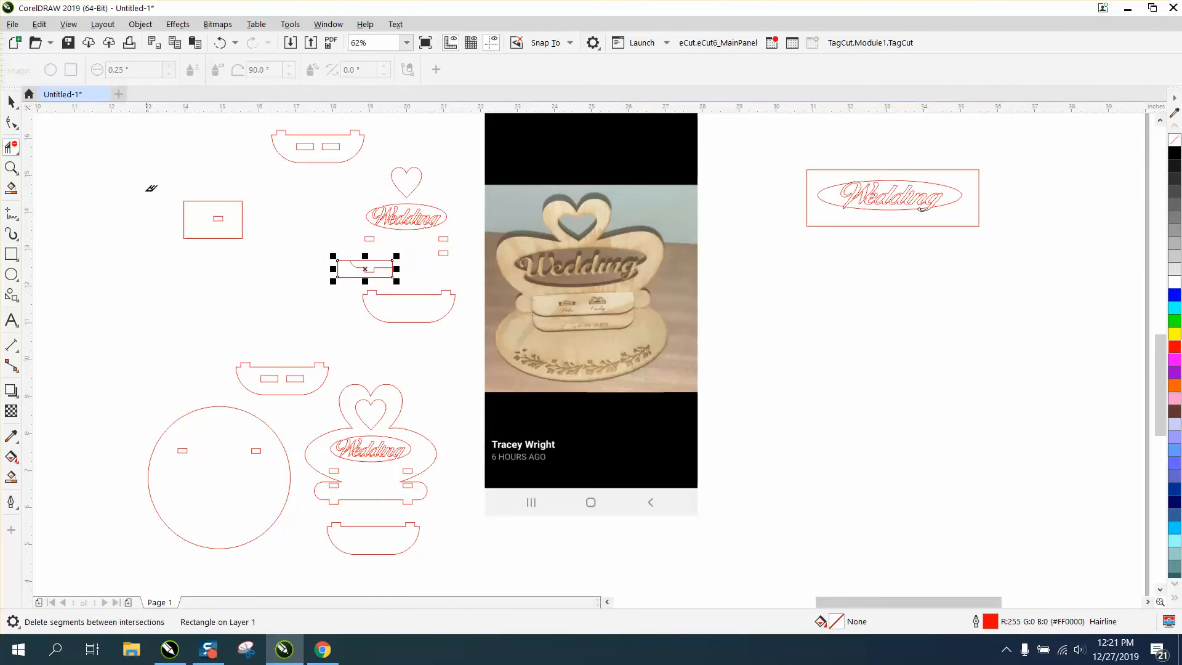
Step: Delete the rectangle's segments to the left of and below the tab outline with Virtual Segment Delete
click(11, 168)
drag(311, 231, 478, 322)
click(12, 108)
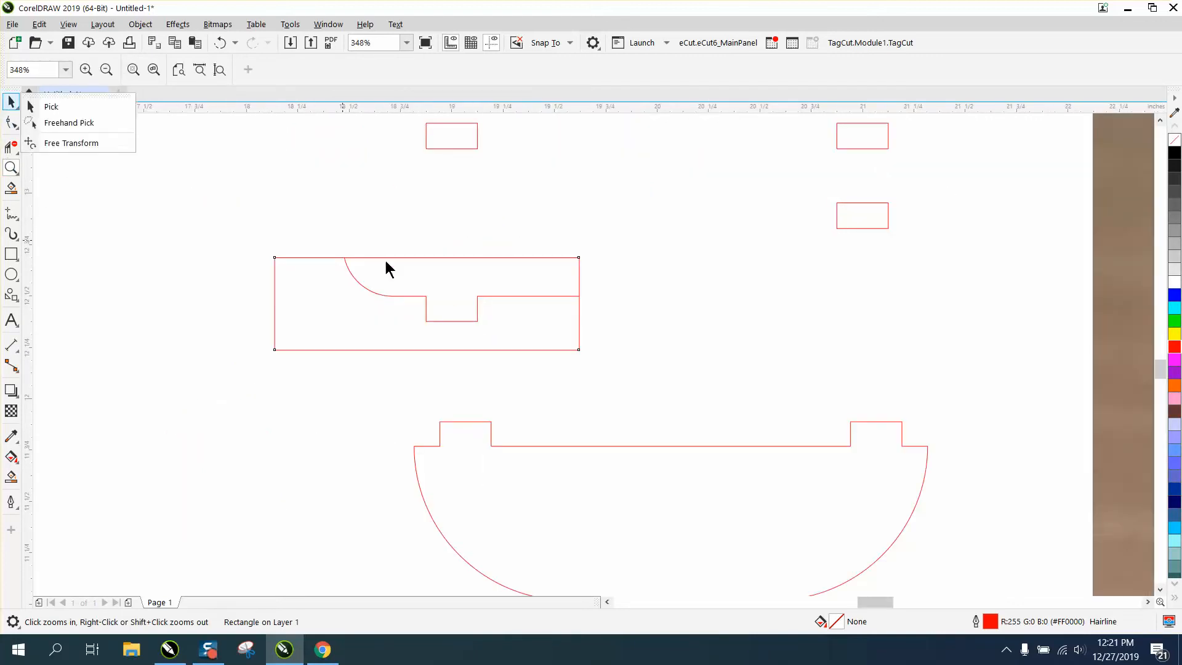
mouse_move(13, 141)
click(74, 184)
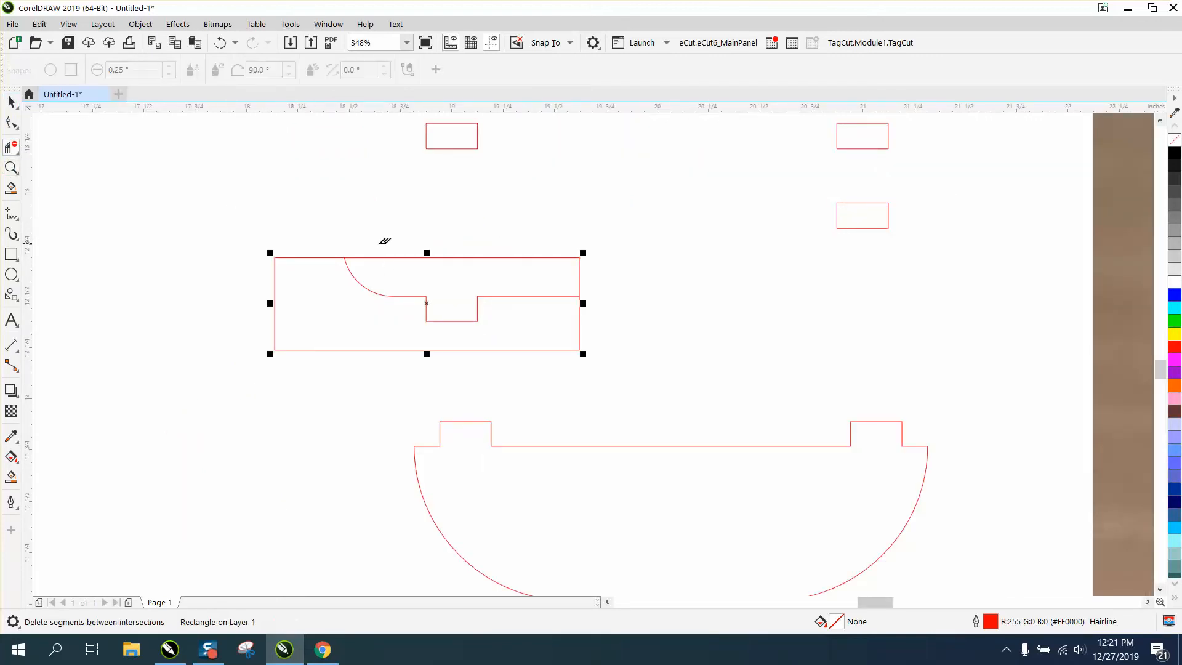
click(423, 256)
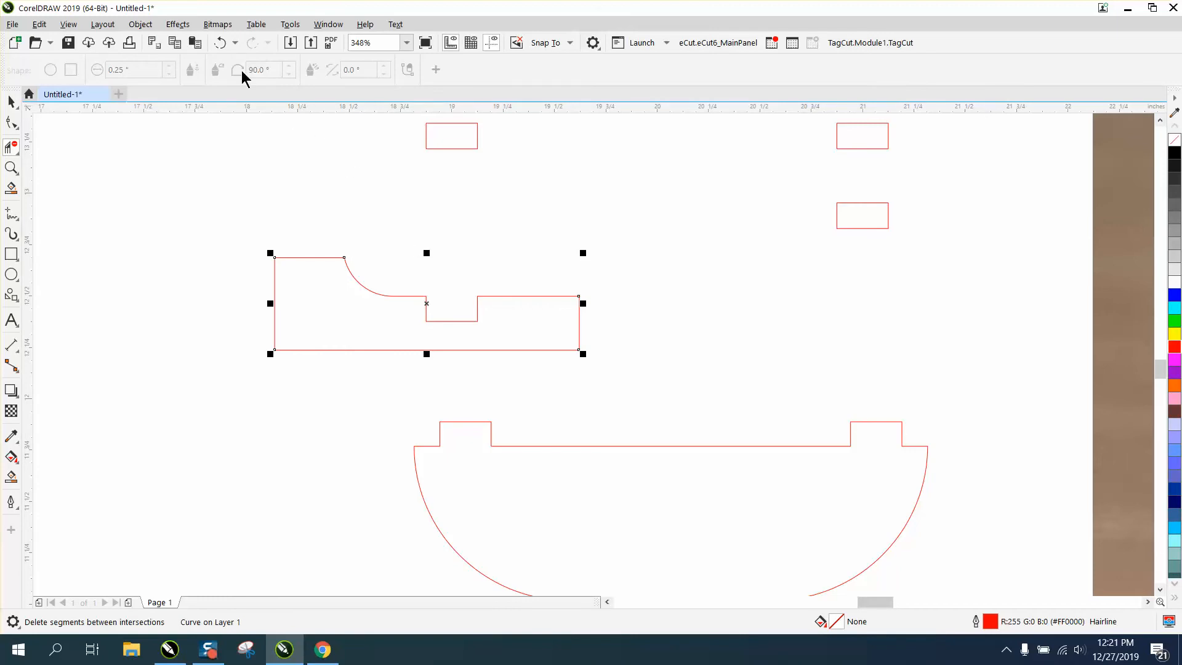
click(220, 42)
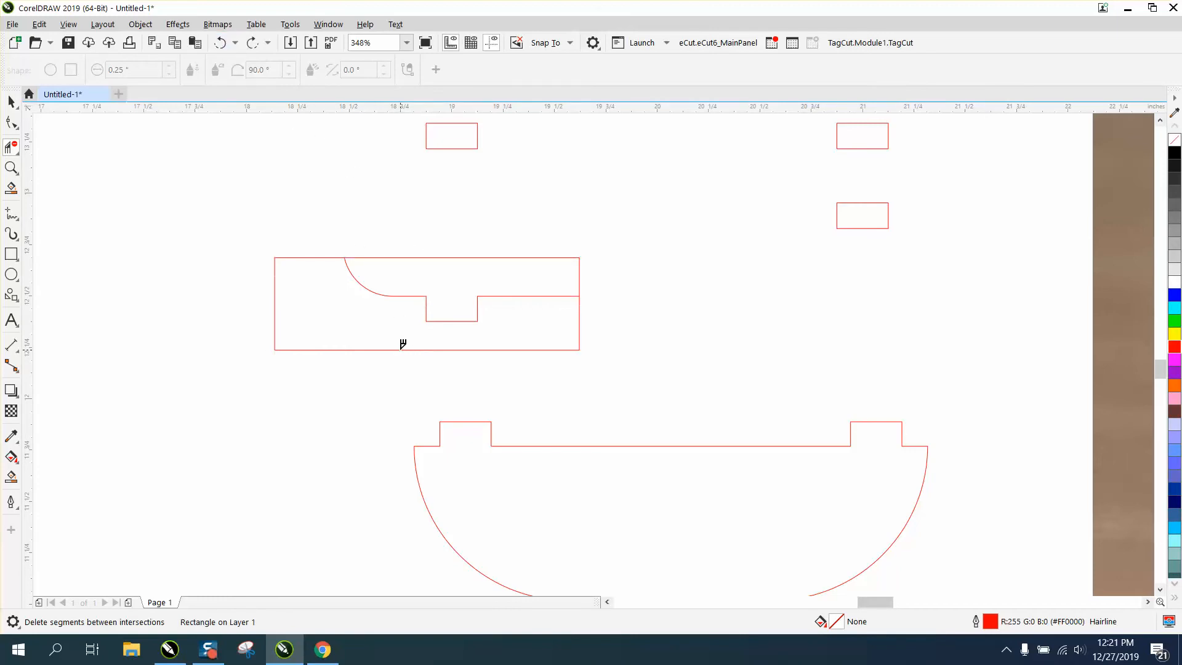
click(405, 349)
click(11, 102)
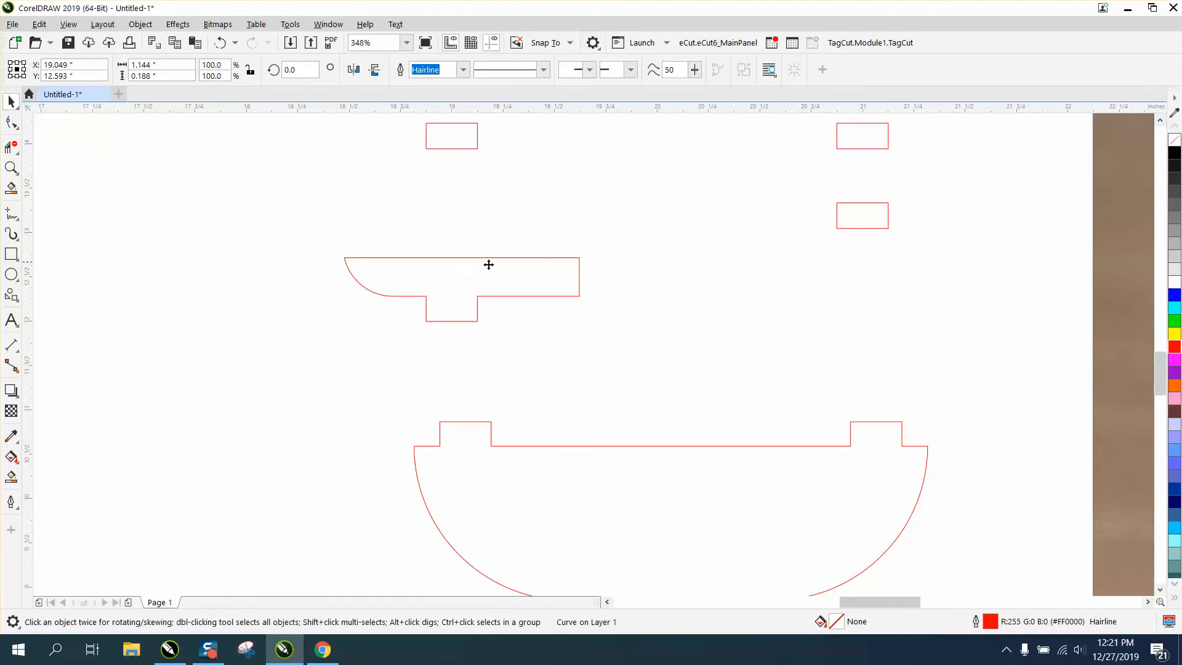
Step: Try moving the trimmed rectangle's remaining top and side edges away from the tab outline, and undo the move
click(485, 259)
scroll(486, 262, down, 4)
drag(478, 268, 307, 195)
click(220, 42)
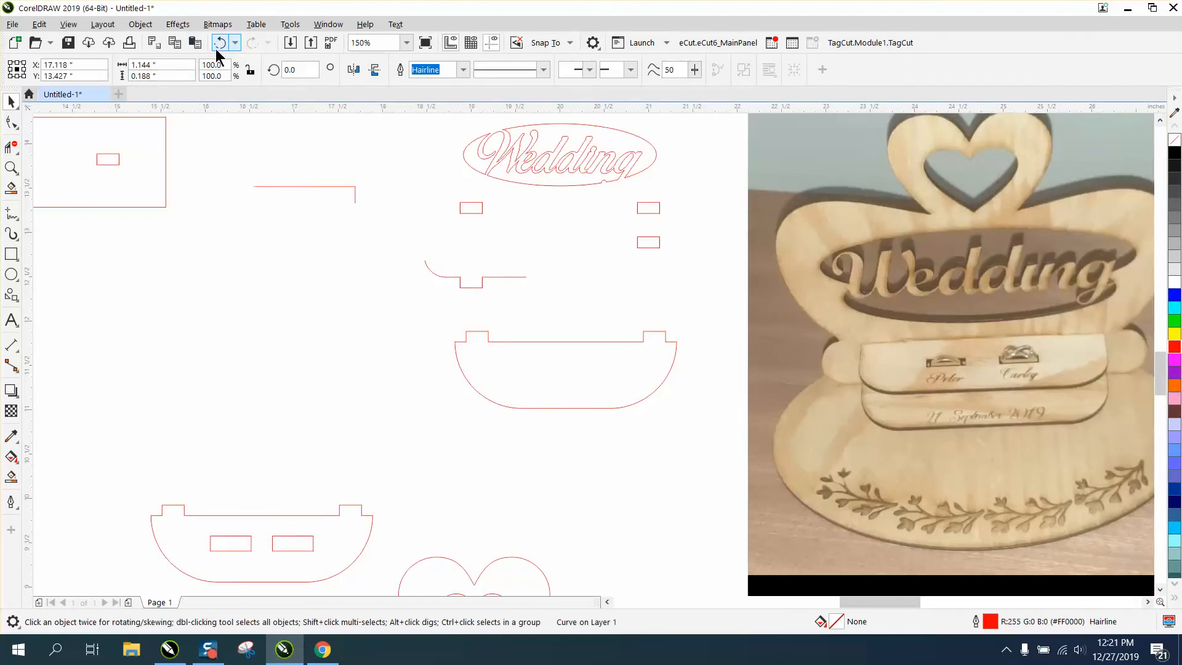
Step: Smart-fill the trimmed tab profile with black, and move the filled shape to the left of the original outline
click(11, 457)
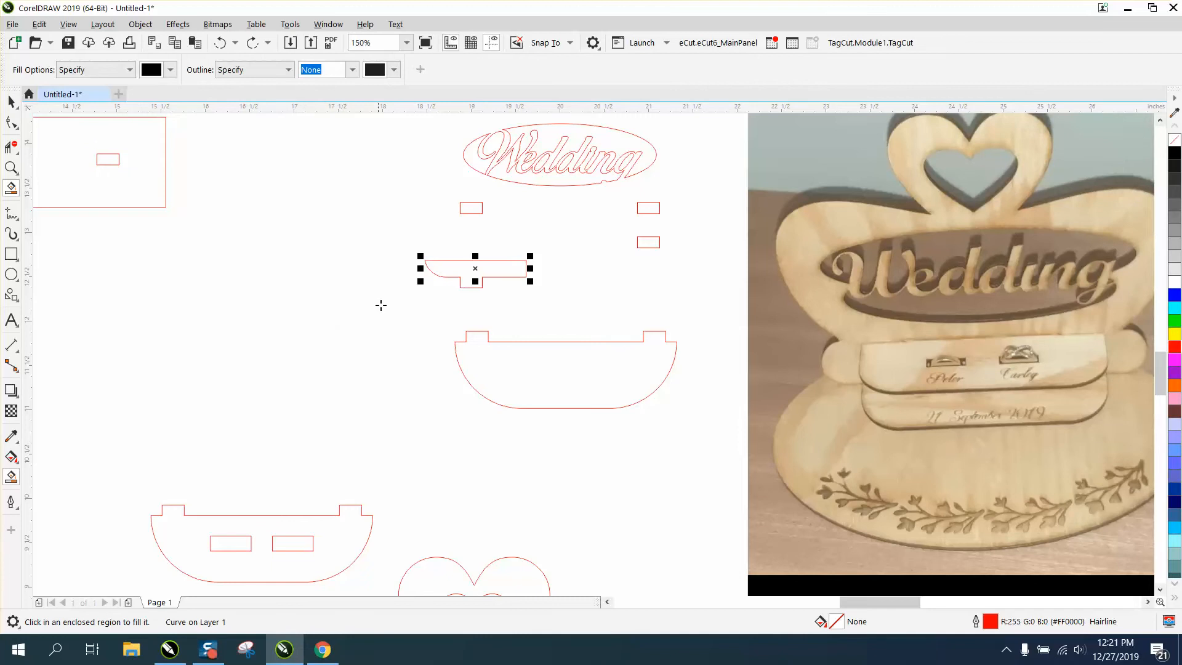
click(443, 271)
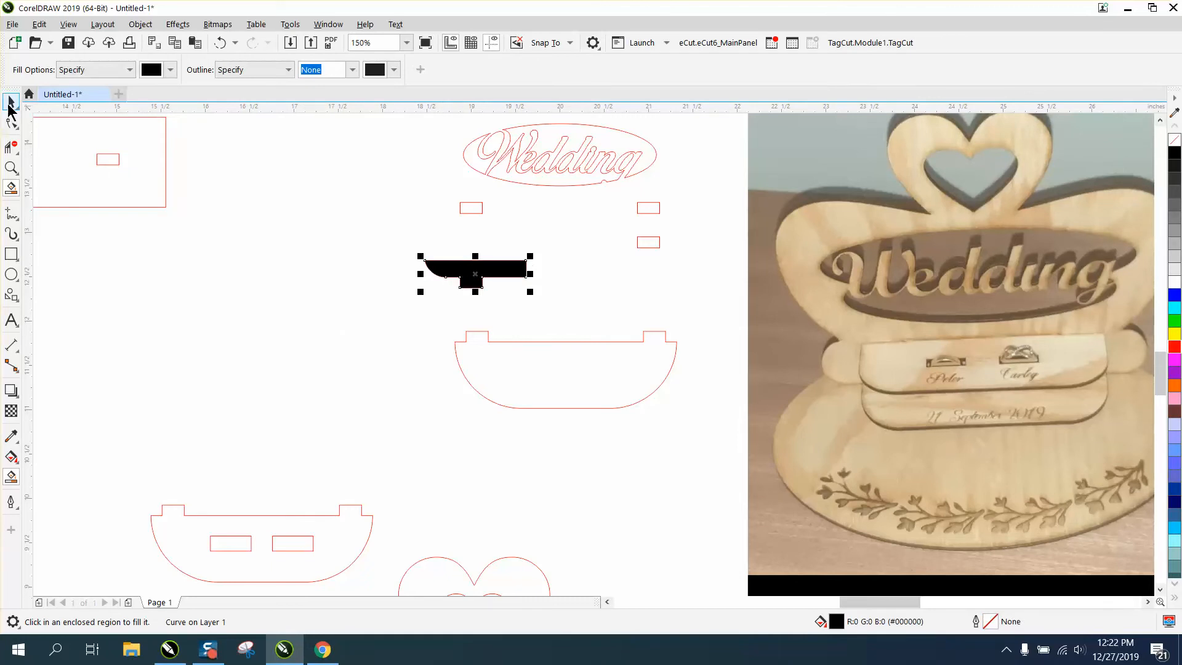
click(11, 102)
drag(480, 282, 351, 272)
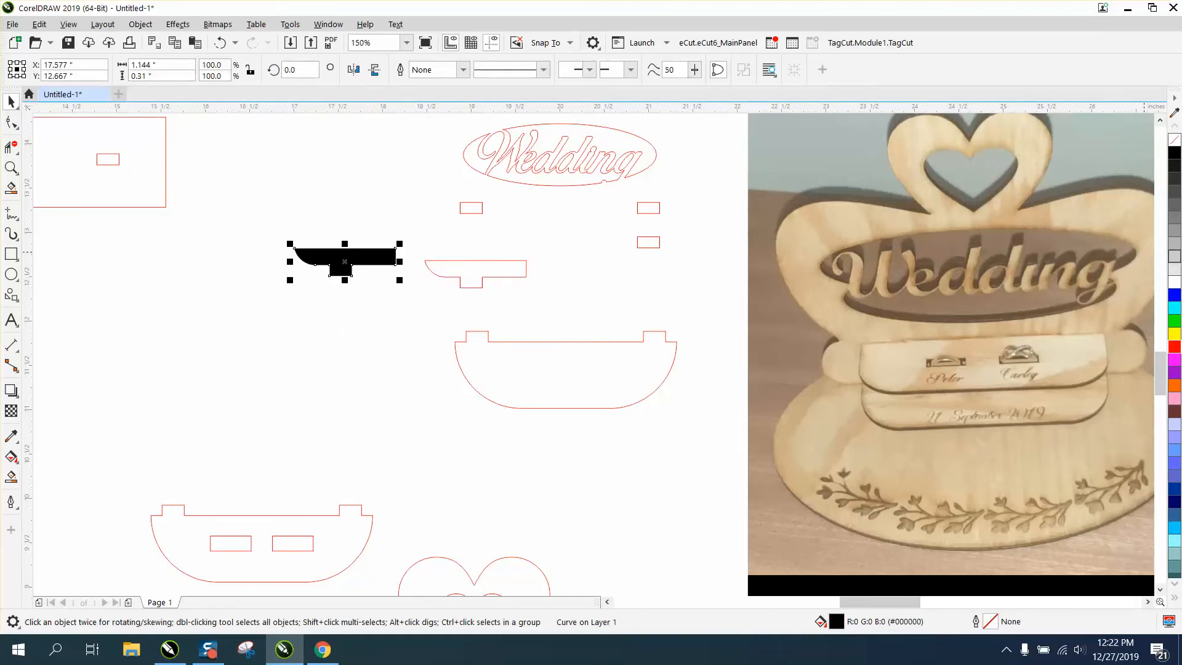
Step: Replace the shape's black fill with a red outline, and place it over the slotted rectangle
click(1175, 140)
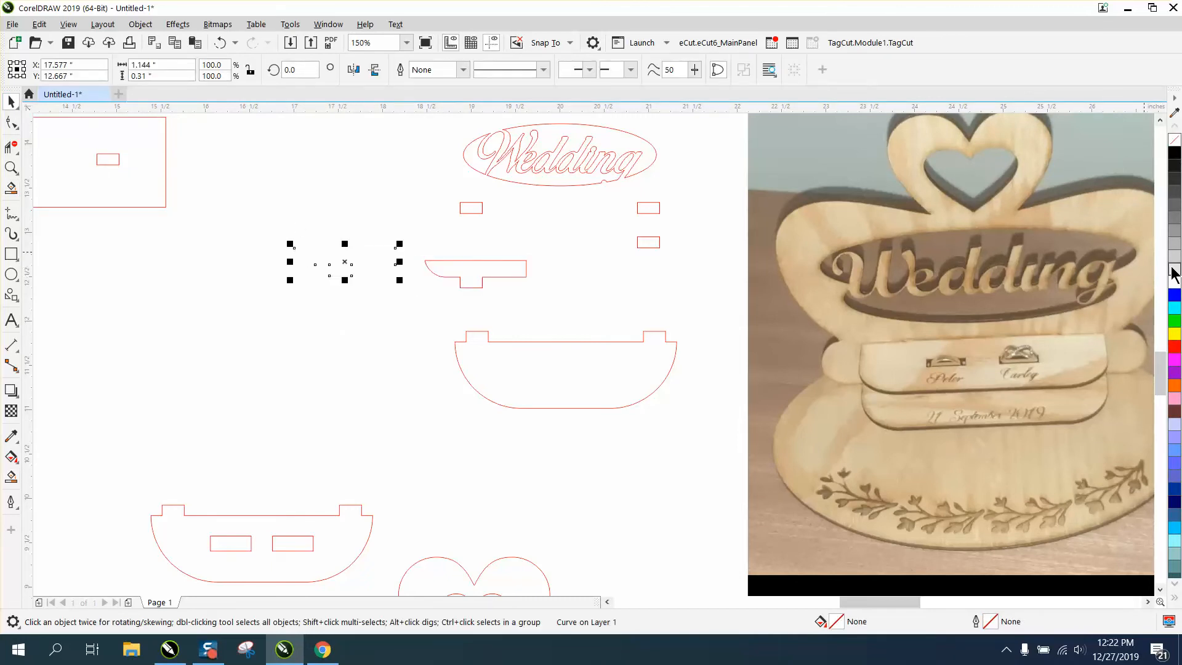
right_click(1175, 346)
drag(347, 269, 115, 144)
scroll(235, 221, down, 2)
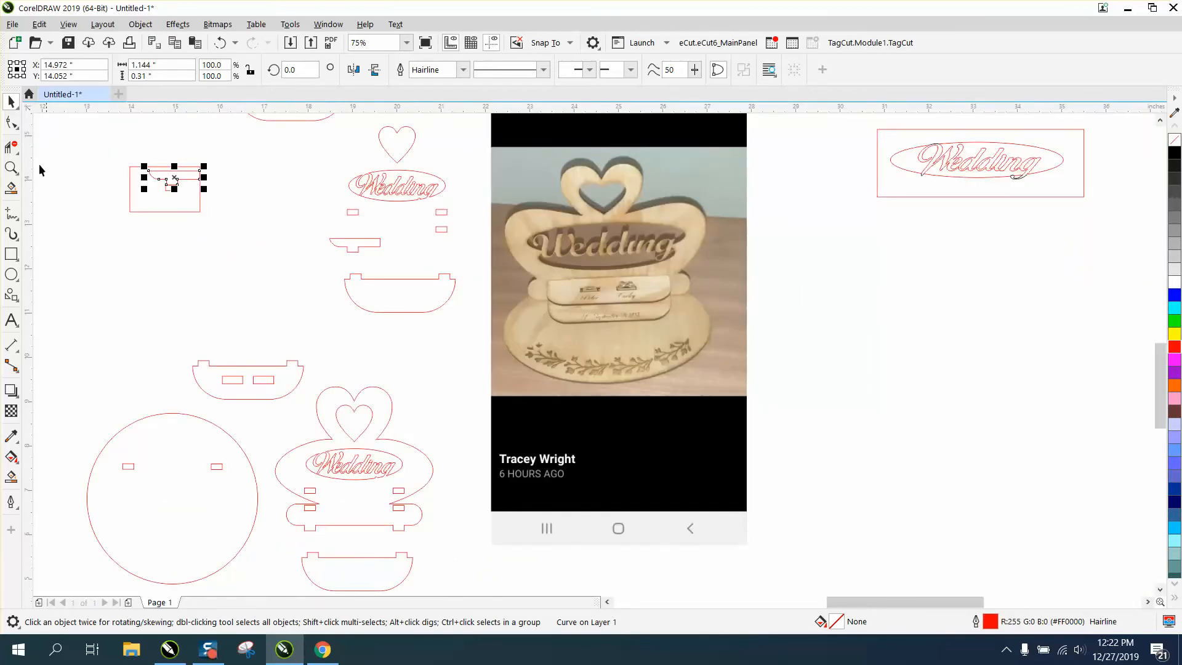
Step: Move the red tab profile just to the right of the slotted rectangle
click(13, 167)
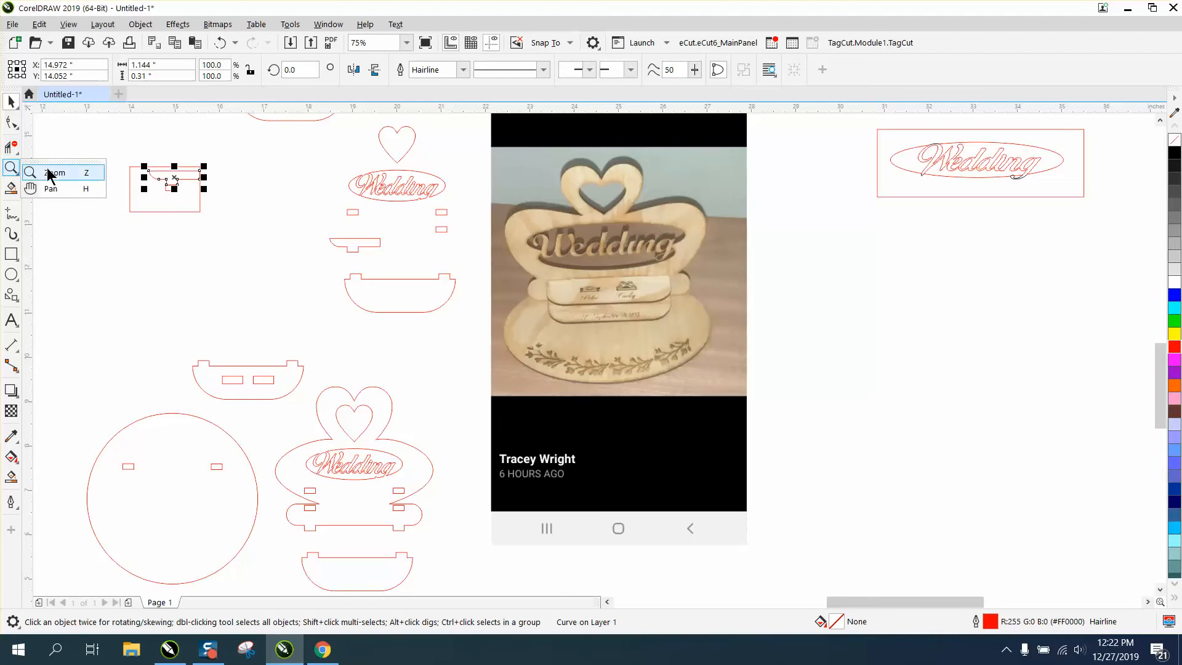
click(49, 169)
drag(115, 153, 364, 272)
click(11, 101)
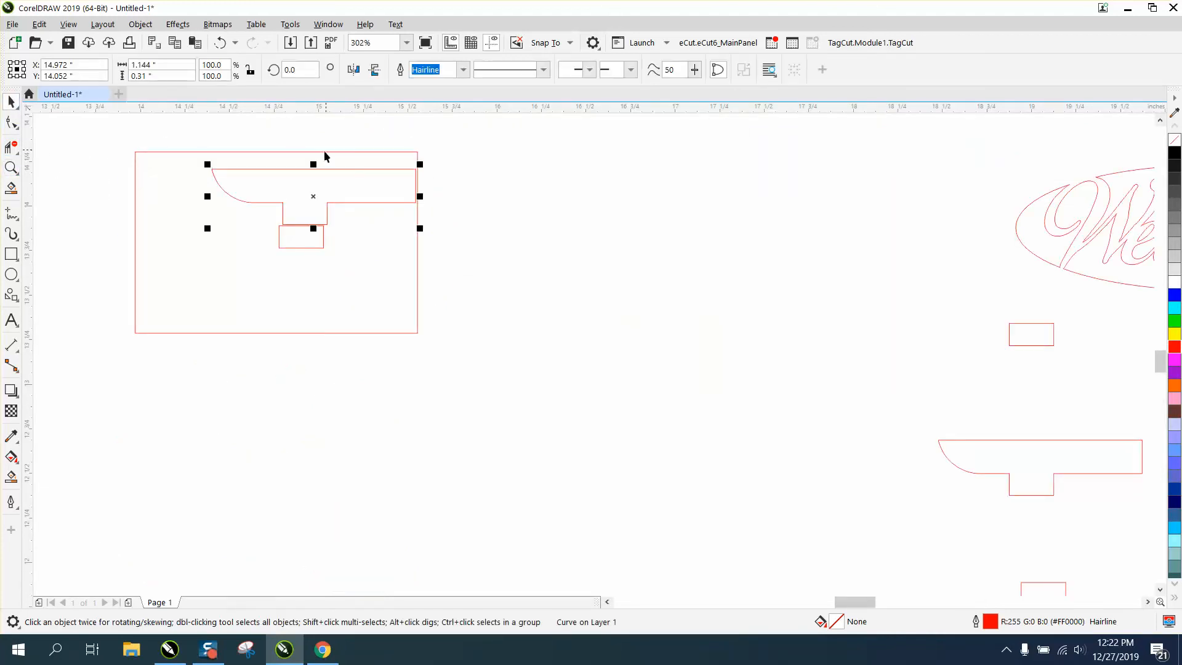
drag(317, 192, 567, 194)
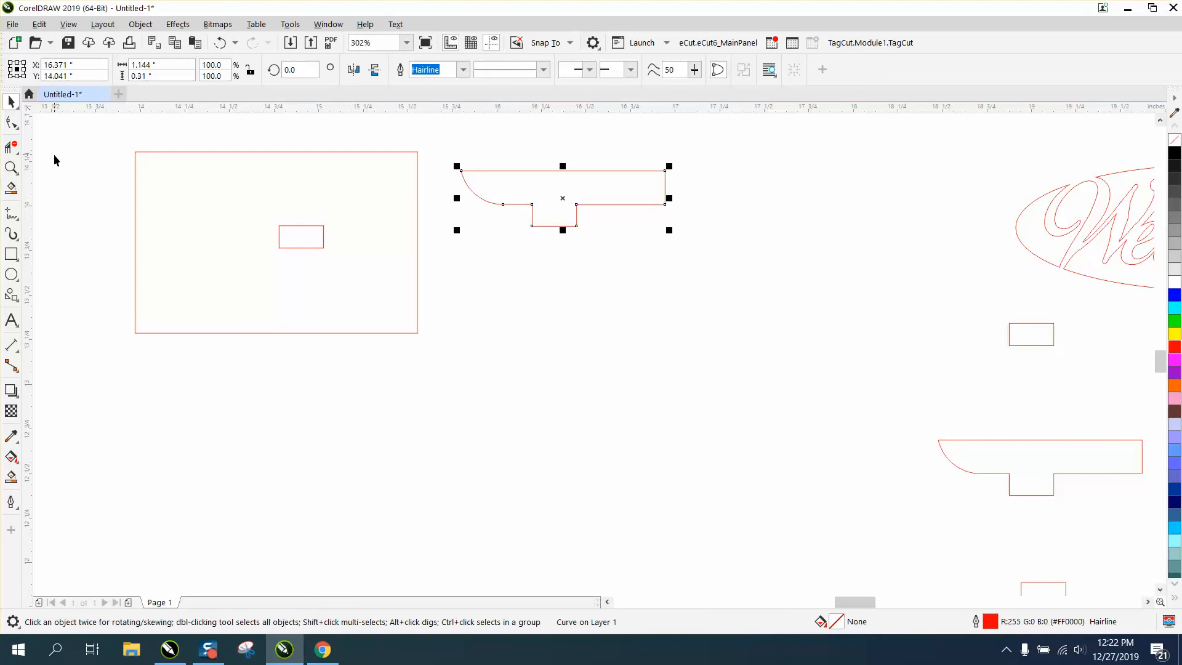
Step: Set the nudge distance to 0.001 inches with nothing selected
scroll(608, 307, down, 3)
scroll(818, 363, down, 2)
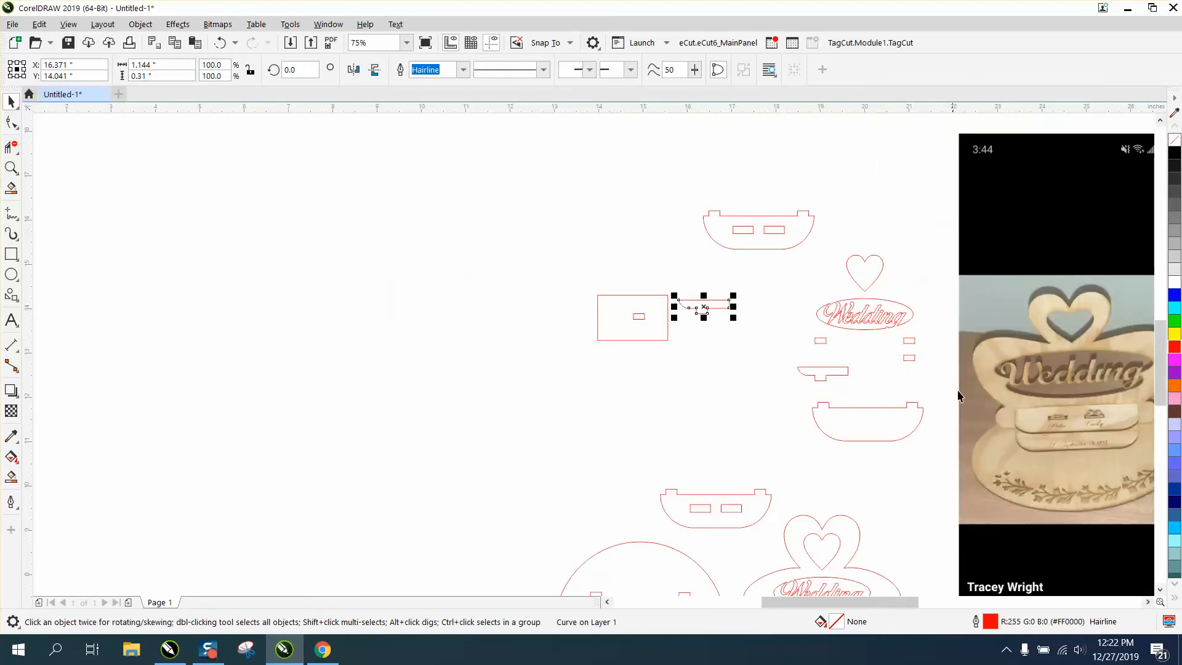
click(13, 166)
drag(588, 283, 794, 382)
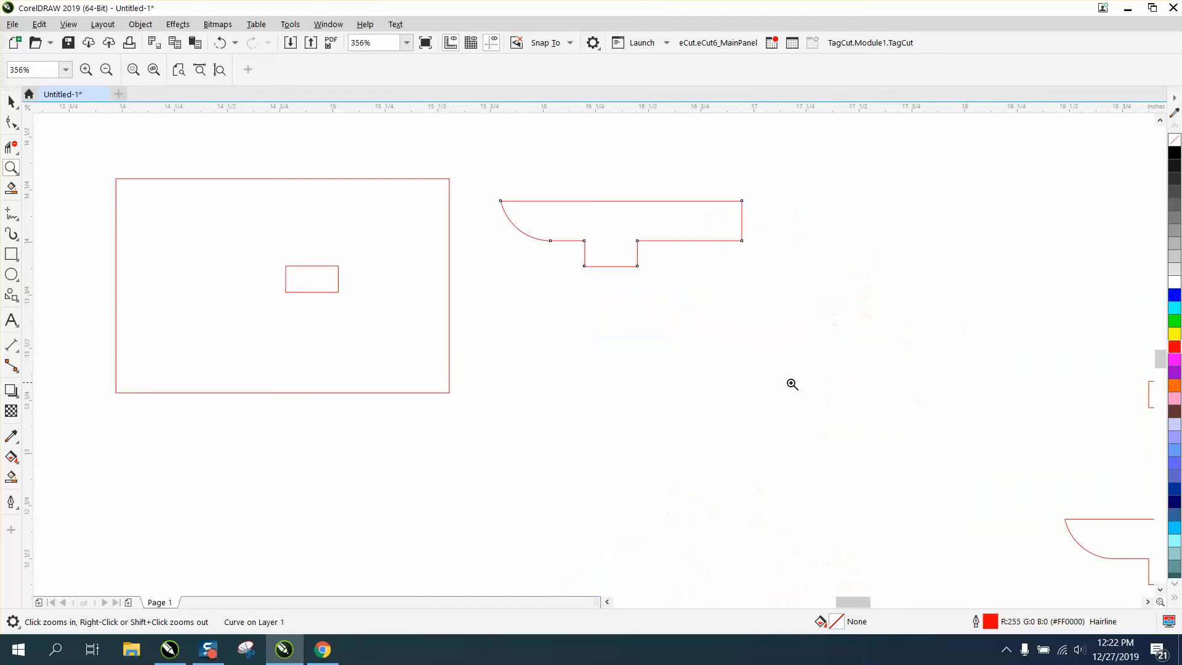
drag(205, 240, 468, 342)
click(11, 122)
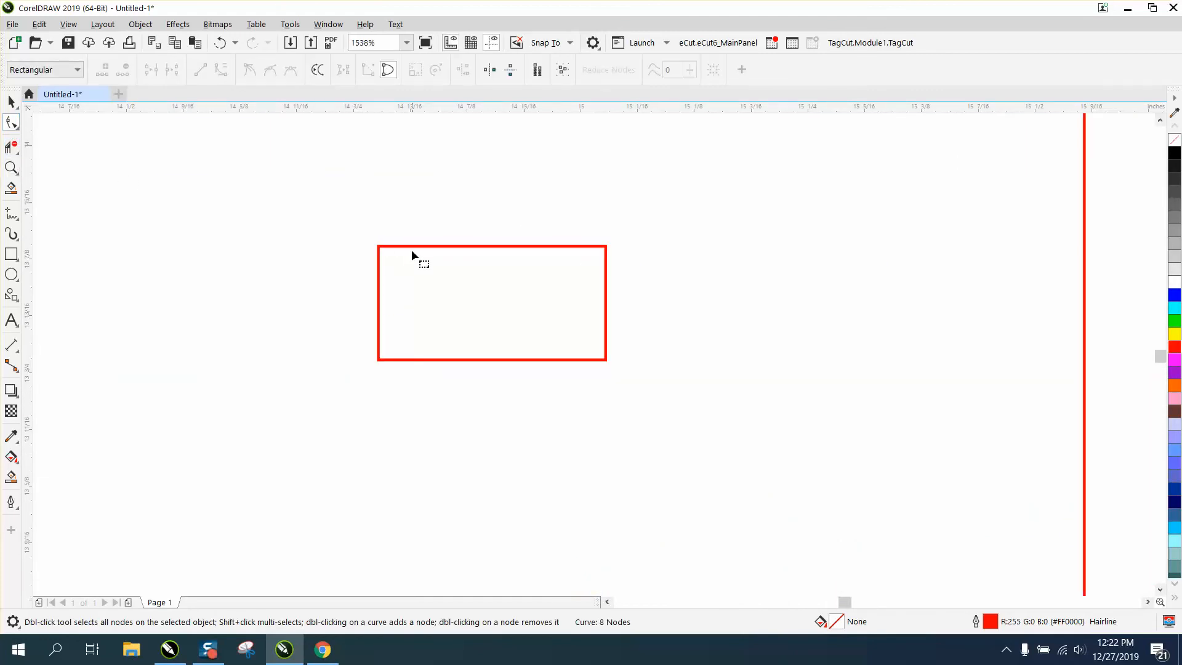
click(12, 100)
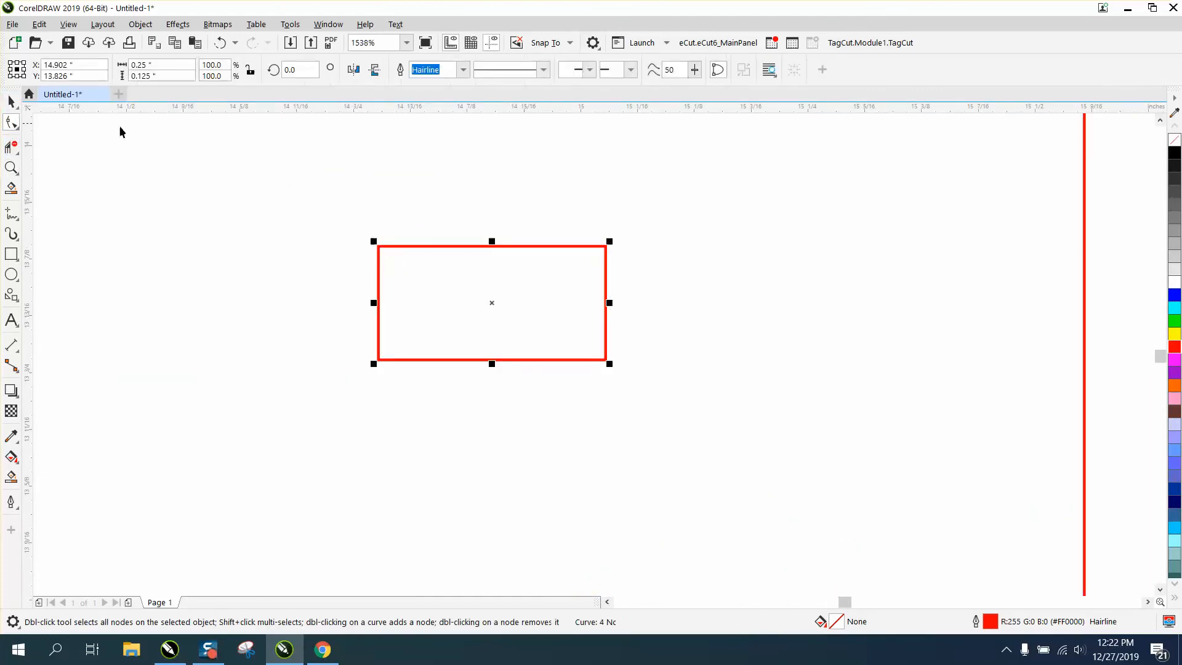
drag(121, 127, 127, 127)
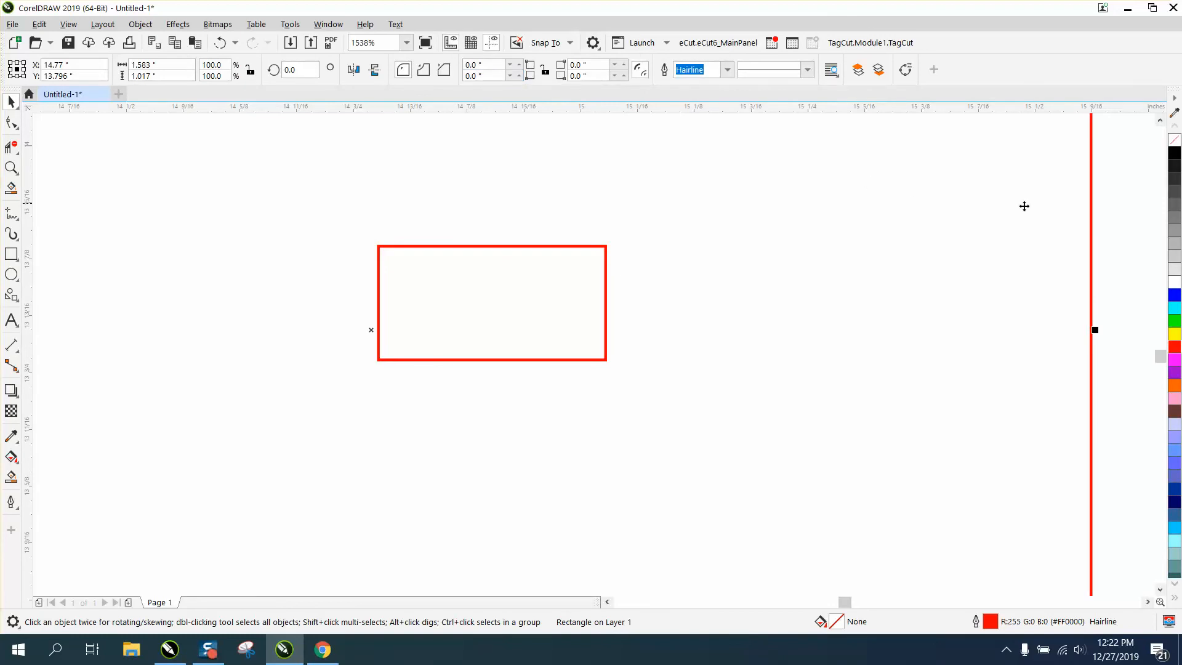
click(1108, 200)
drag(483, 69, 435, 72)
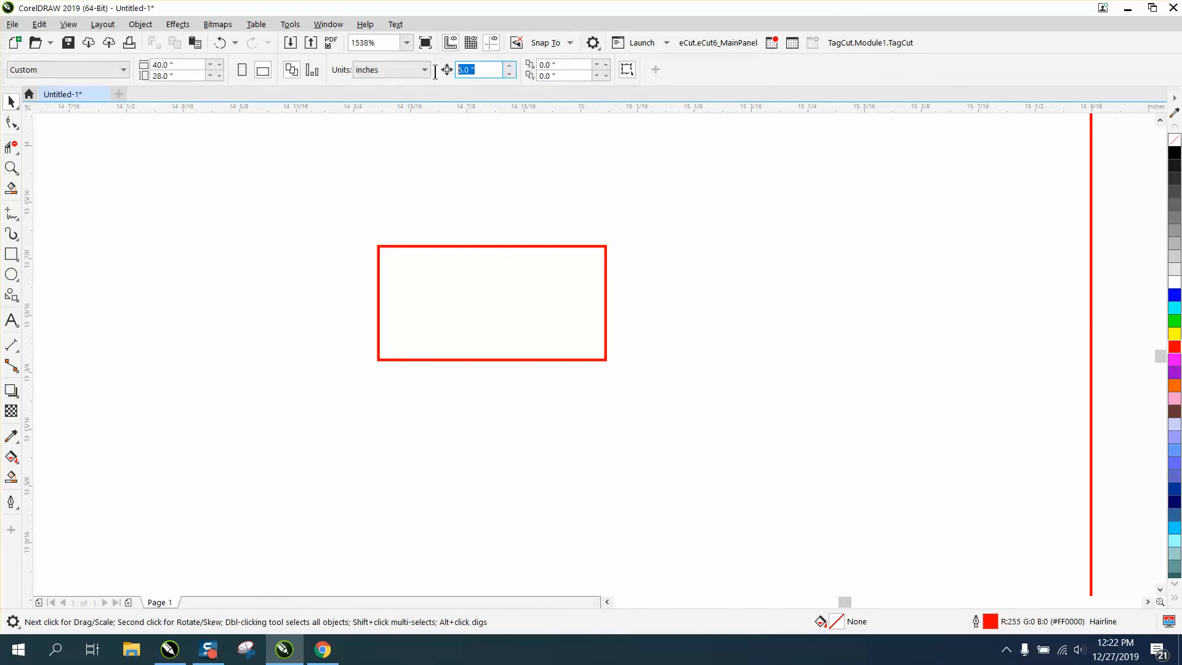
text(.001)
Step: Convert the small slot to curves and nudge its two upper corner nodes down, reducing the slot's height to 0.122 inches
click(10, 148)
click(15, 128)
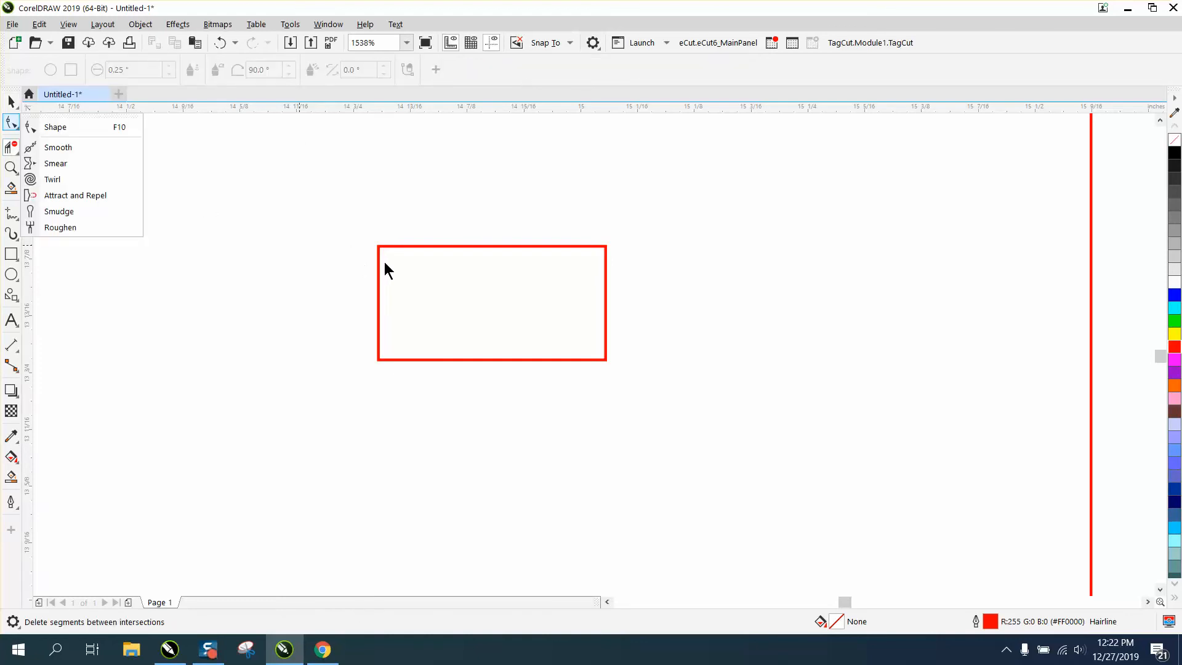
click(89, 128)
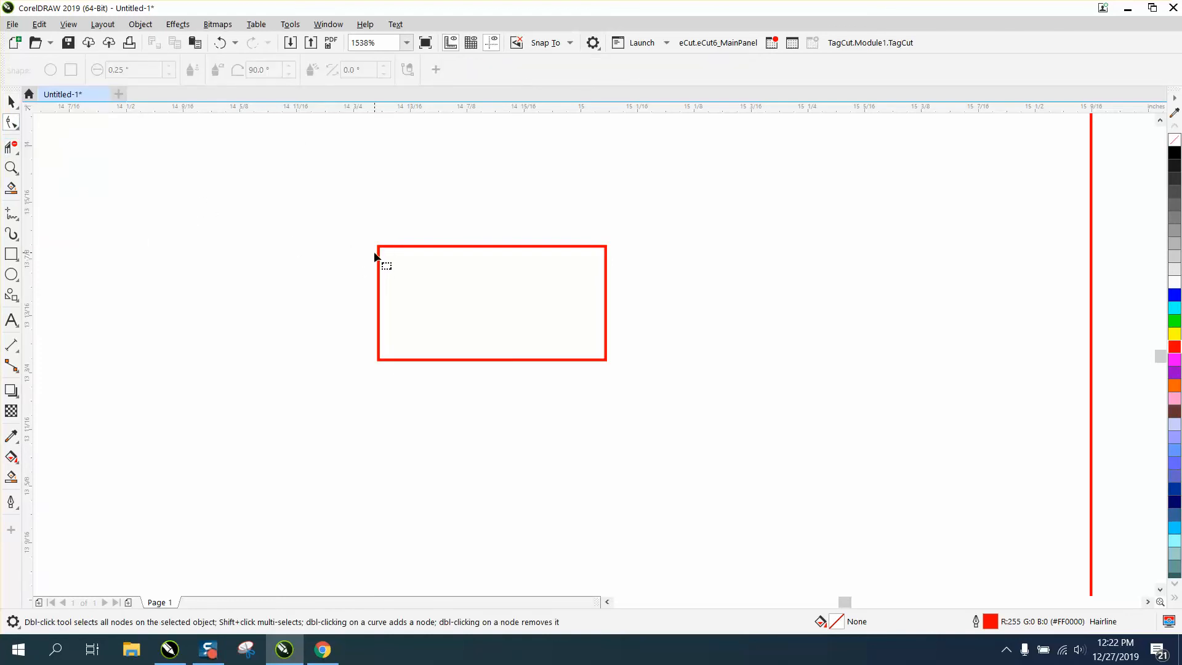
click(380, 255)
key(ctrl+q)
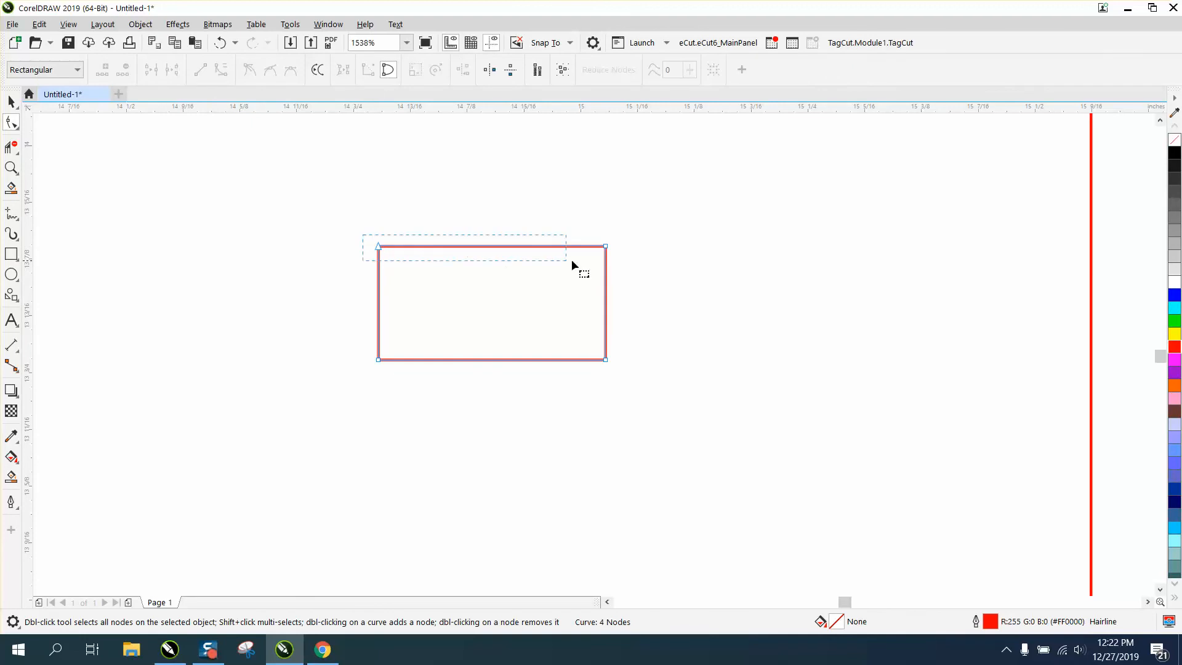
drag(617, 271, 618, 272)
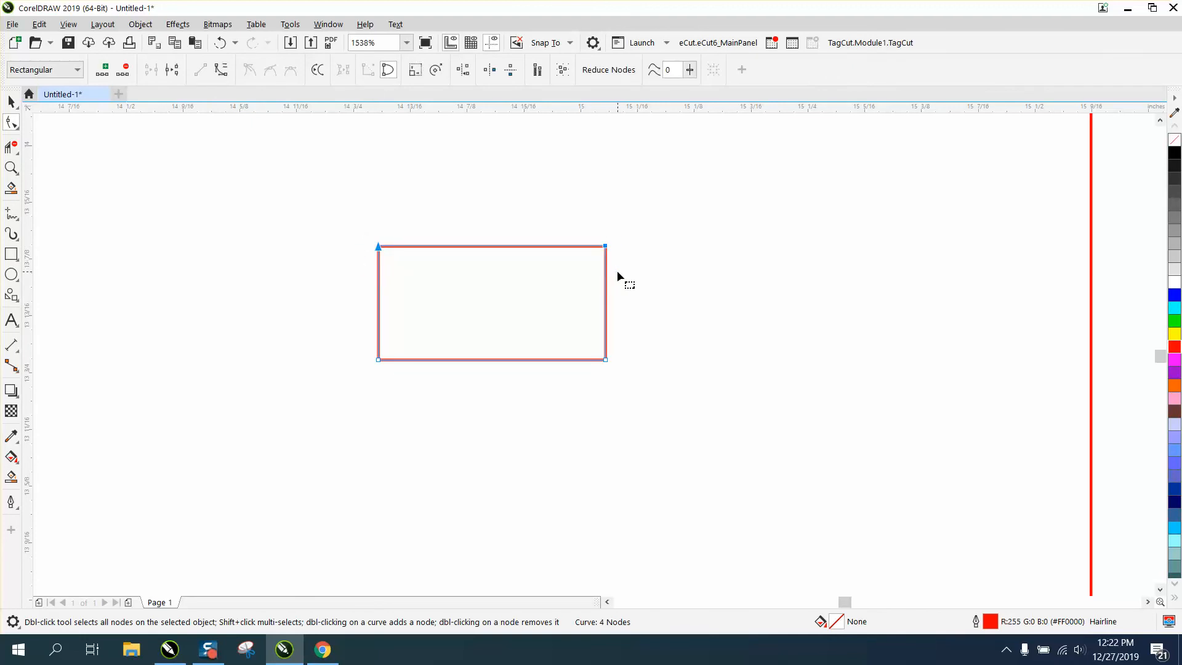
key(Down)
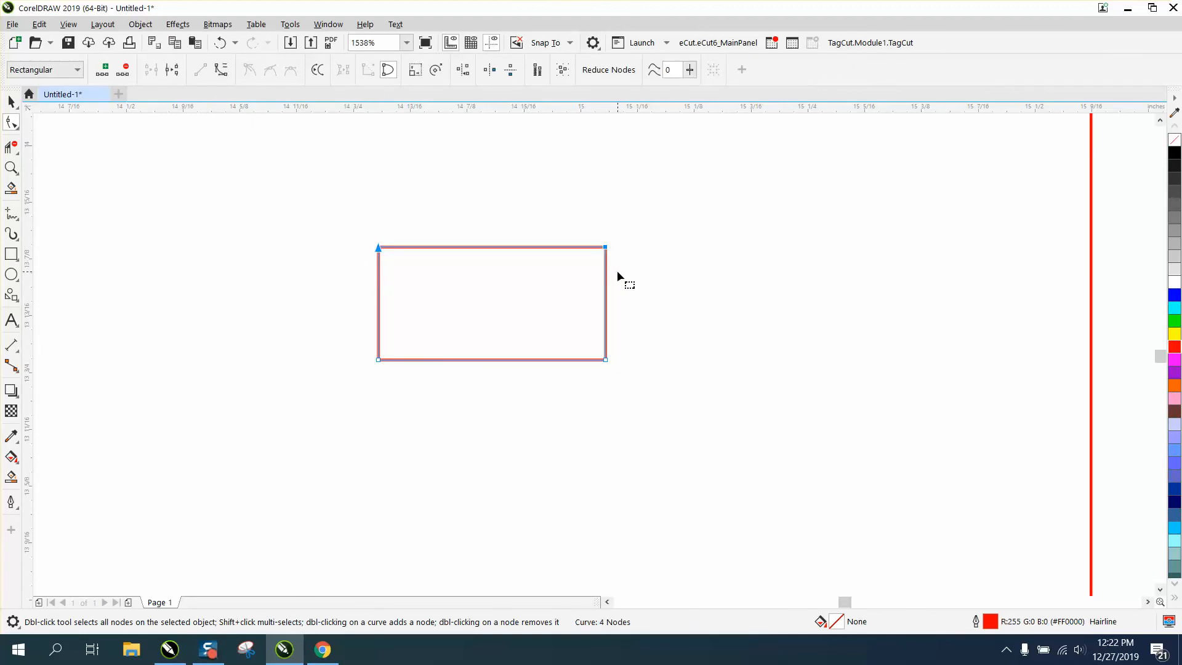
key(Down)
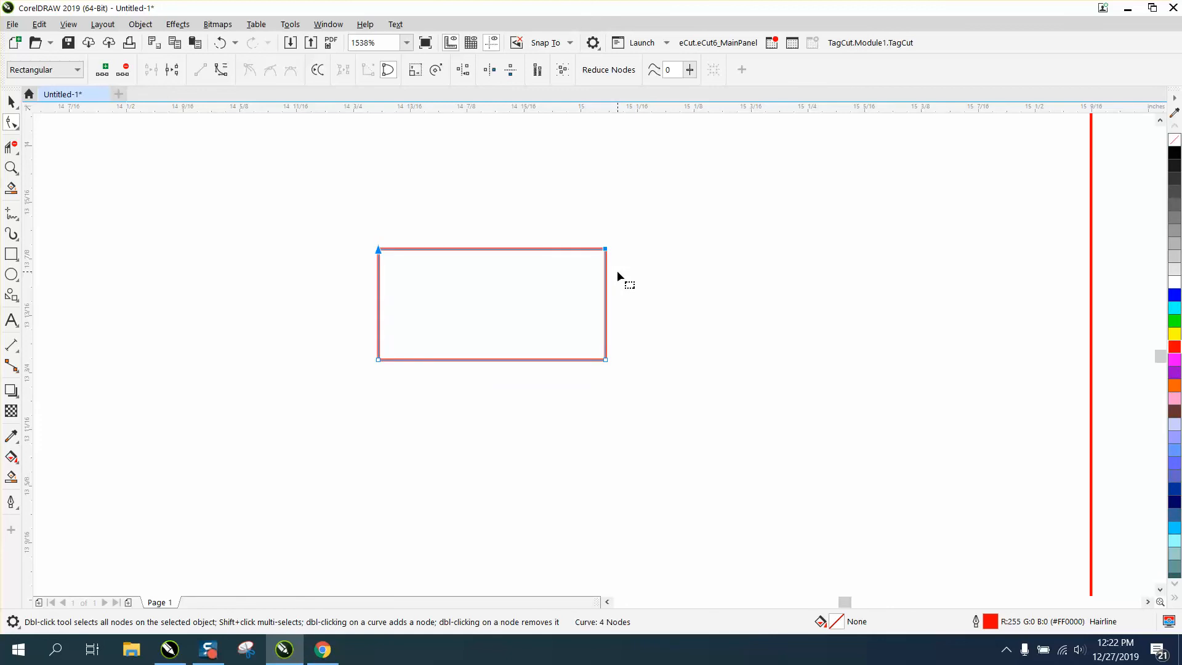
Step: Examine the two tabs on the rounded shelf piece below the Wedding oval
scroll(610, 272, down, 5)
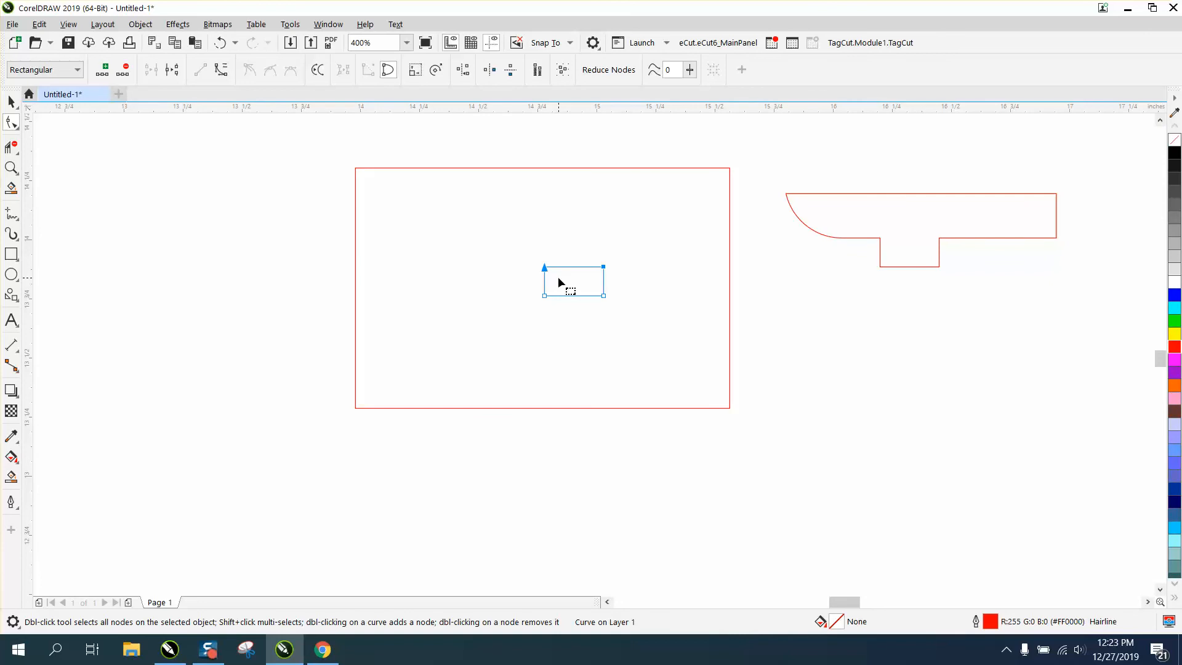
scroll(558, 282, down, 1)
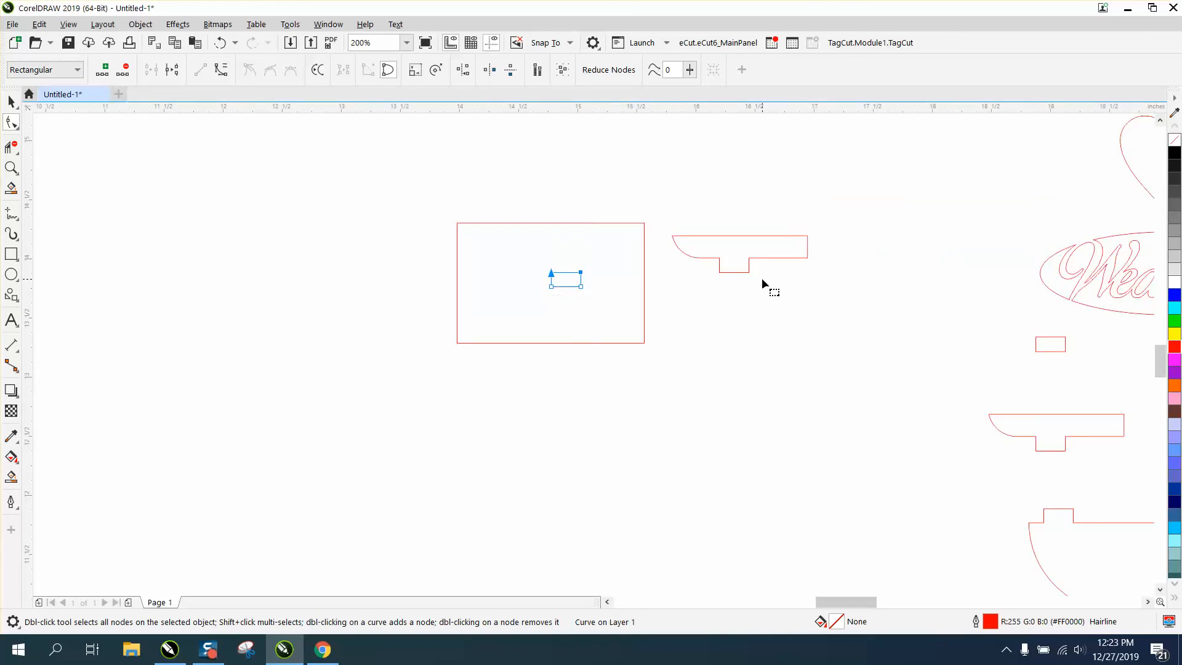
scroll(762, 278, down, 1)
click(11, 167)
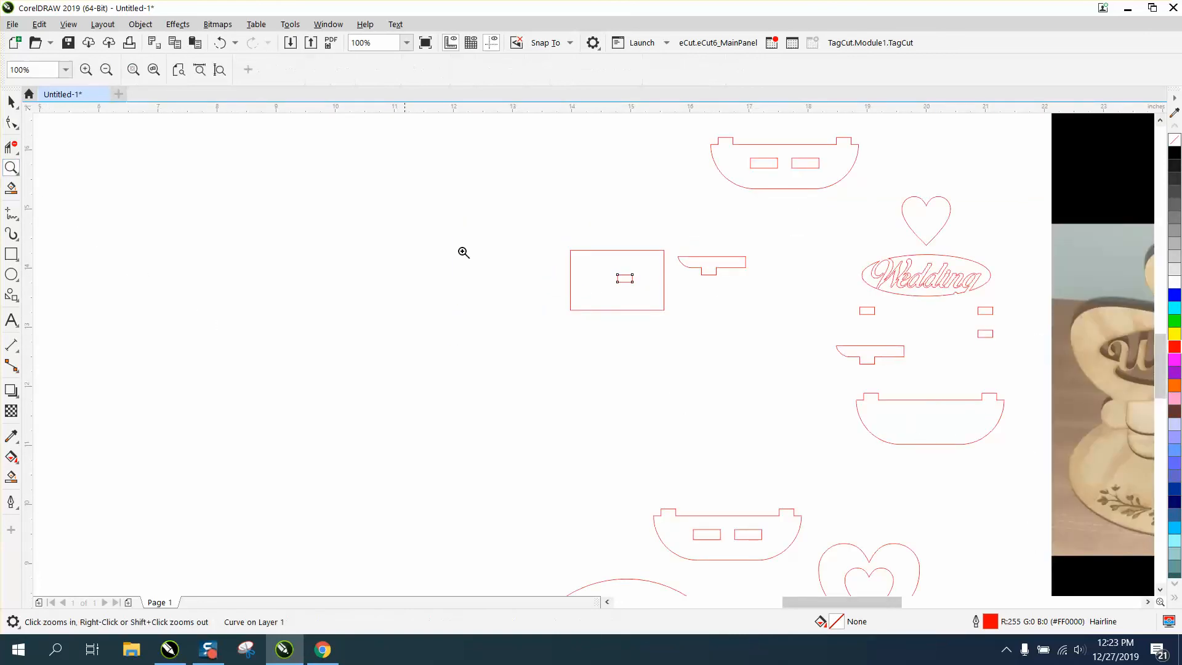
drag(838, 373, 1059, 482)
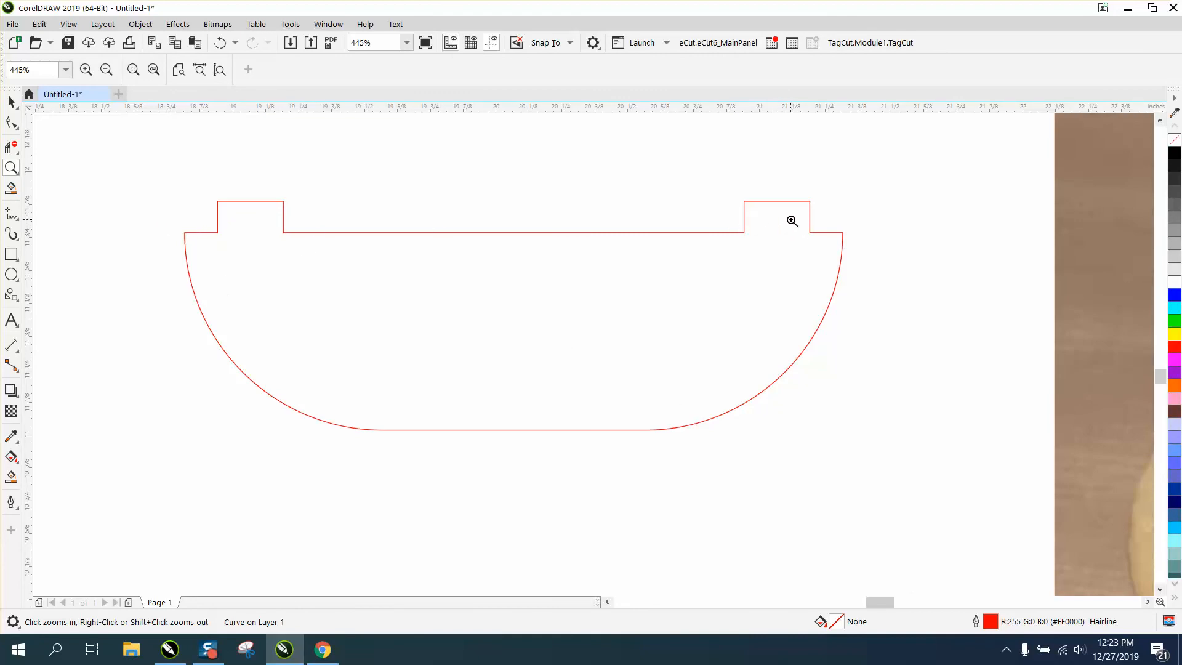
scroll(786, 221, down, 5)
right_click(791, 221)
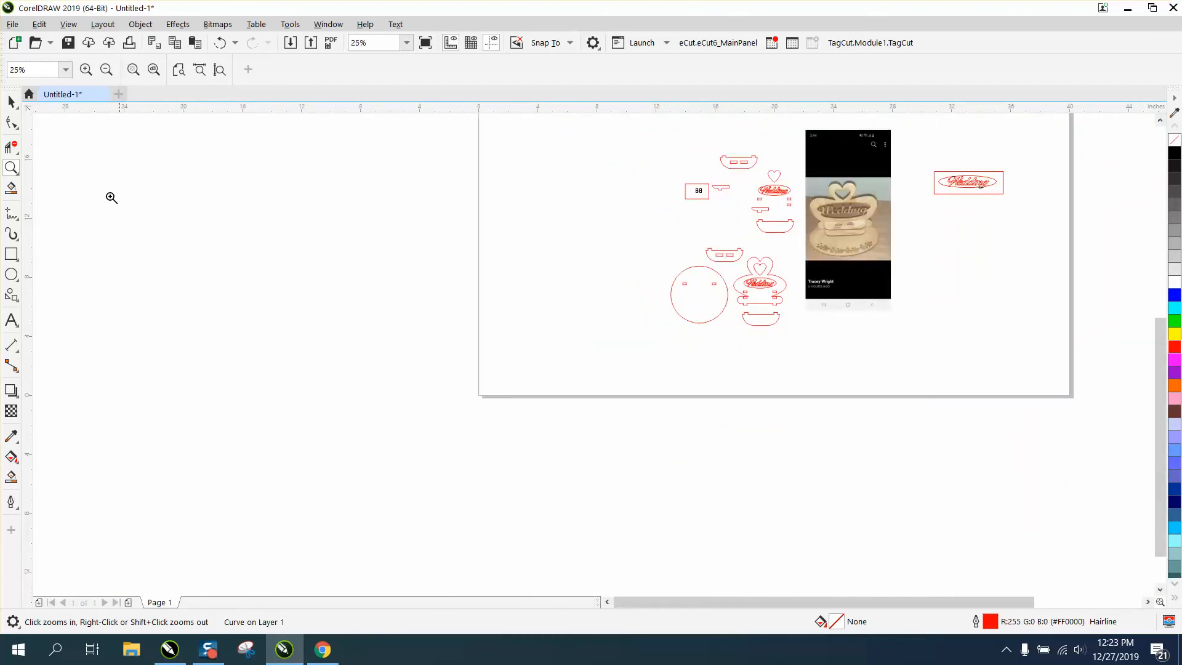
Step: Compare the Wedding cutout in the reference photo with the framed Wedding oval drawn beside it
drag(672, 172, 905, 290)
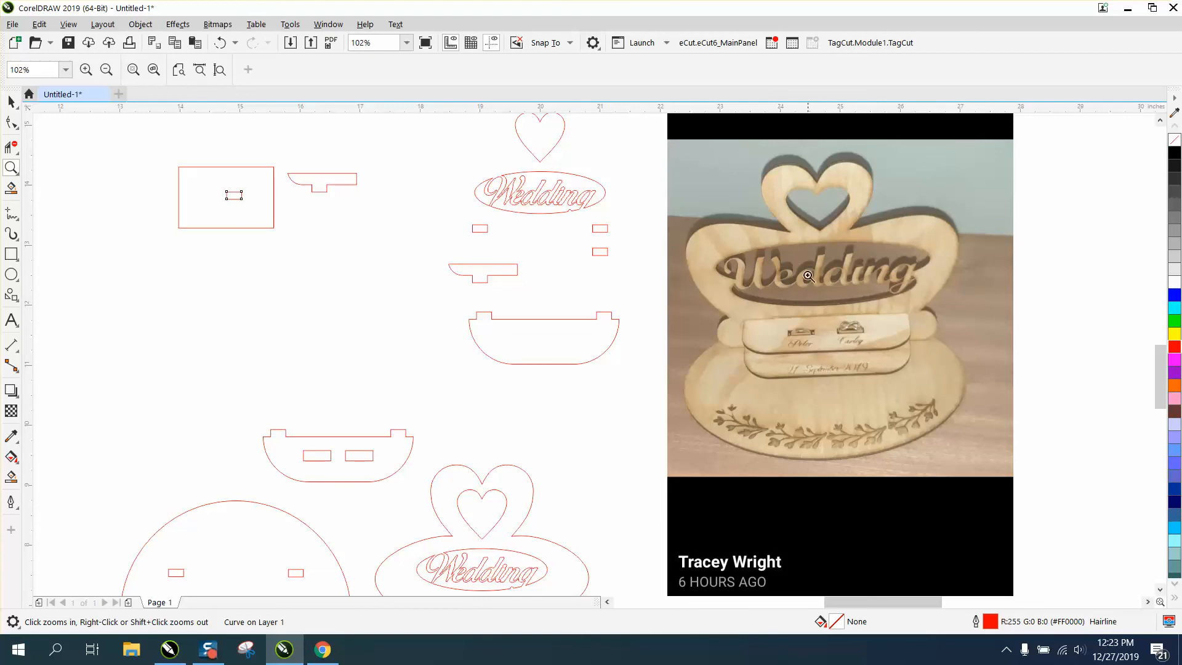
drag(720, 248, 1034, 299)
scroll(467, 314, down, 2)
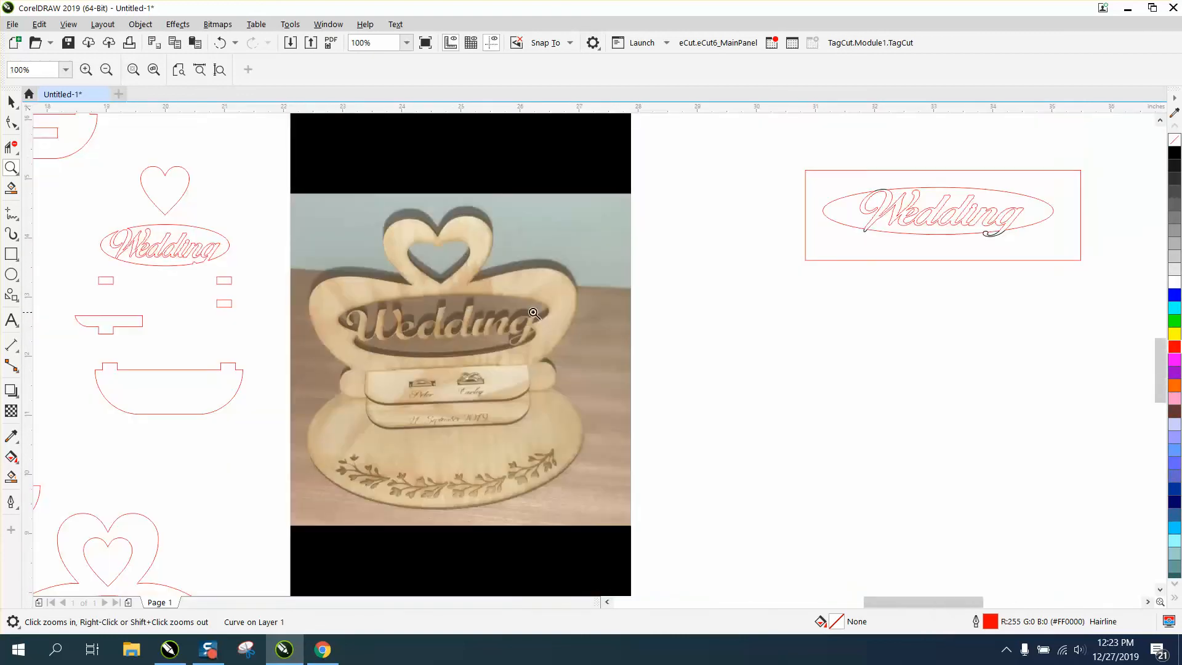
scroll(533, 313, down, 1)
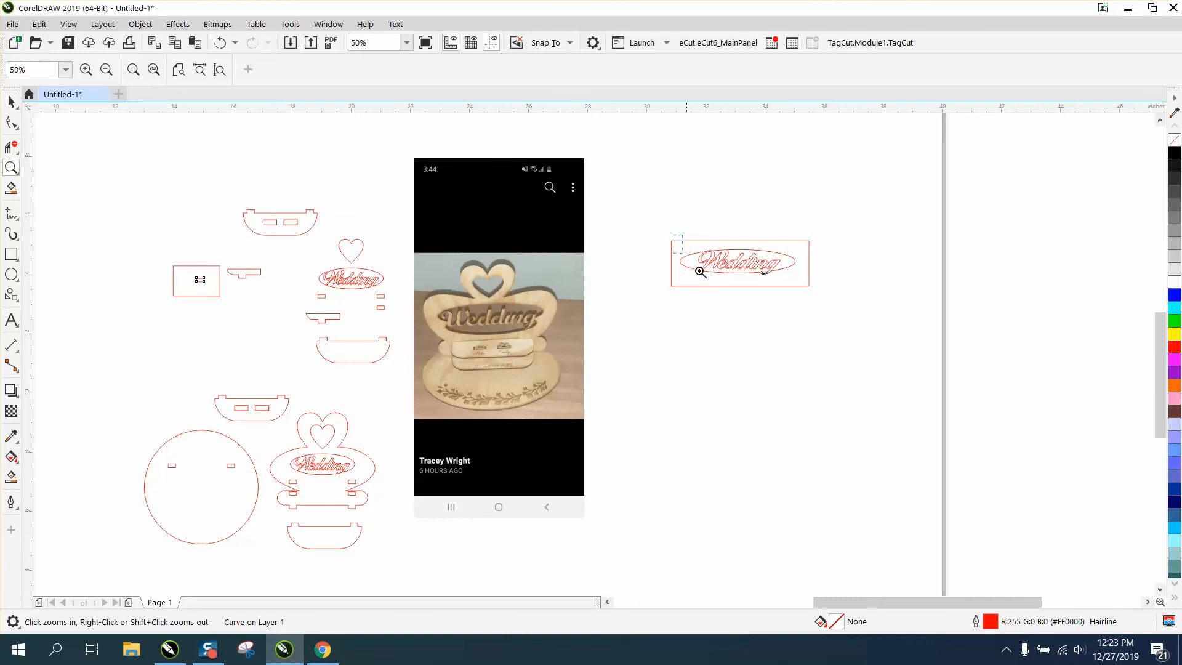
drag(700, 272, 917, 322)
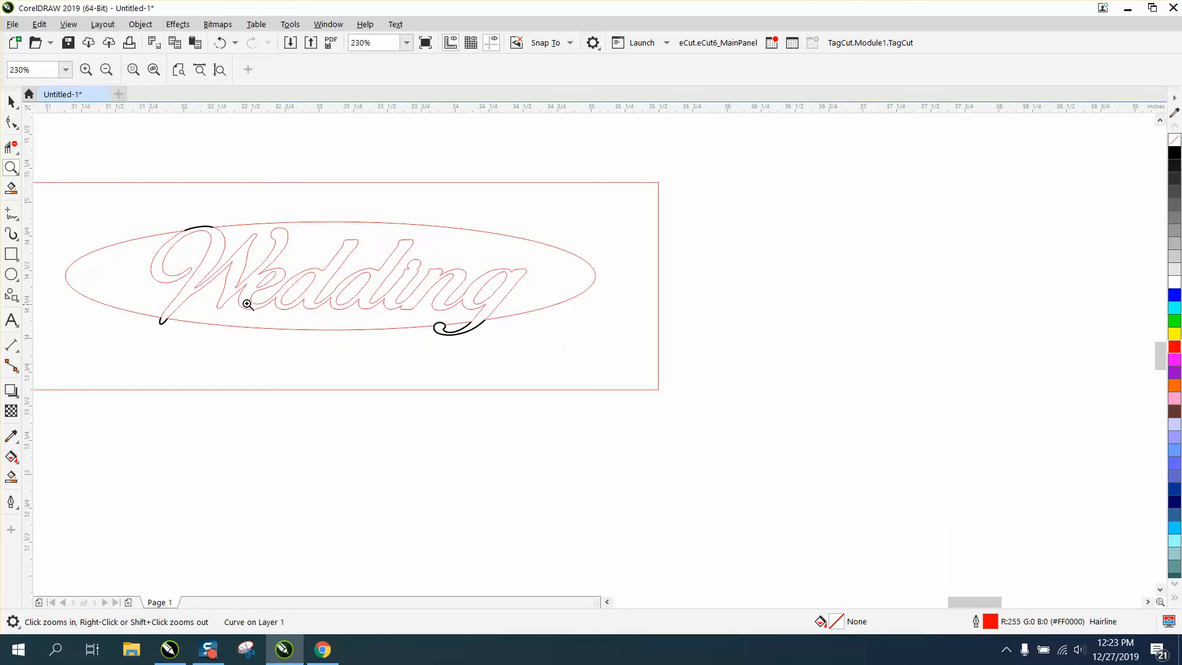
right_click(462, 271)
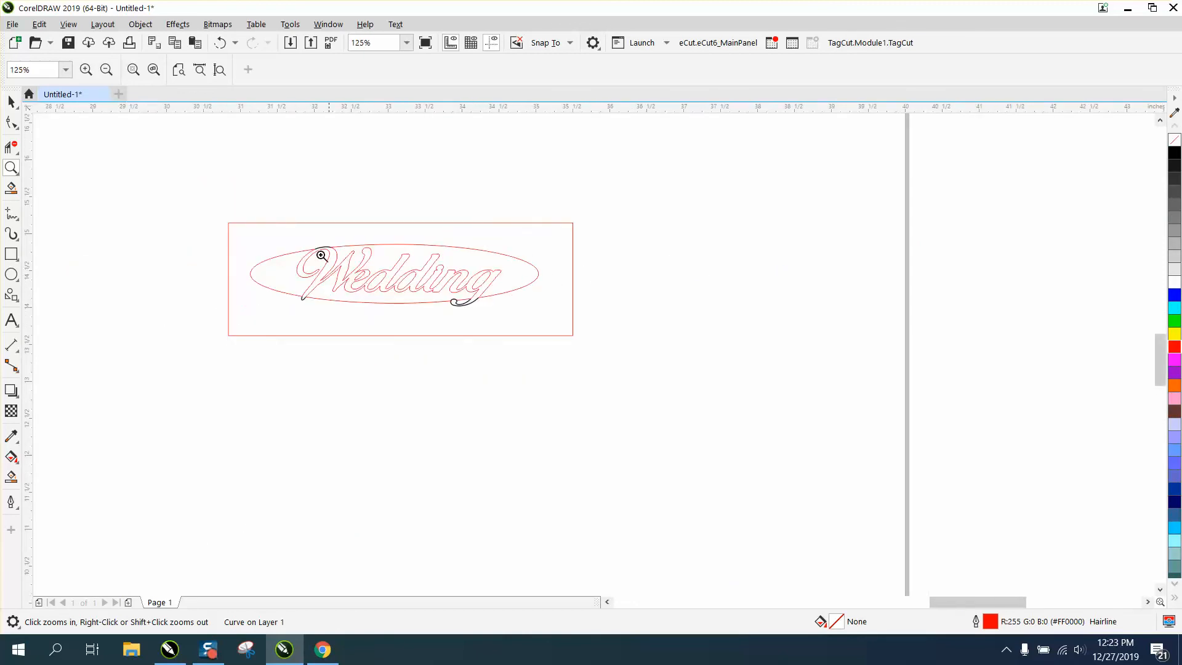
right_click(458, 281)
right_click(456, 282)
right_click(457, 281)
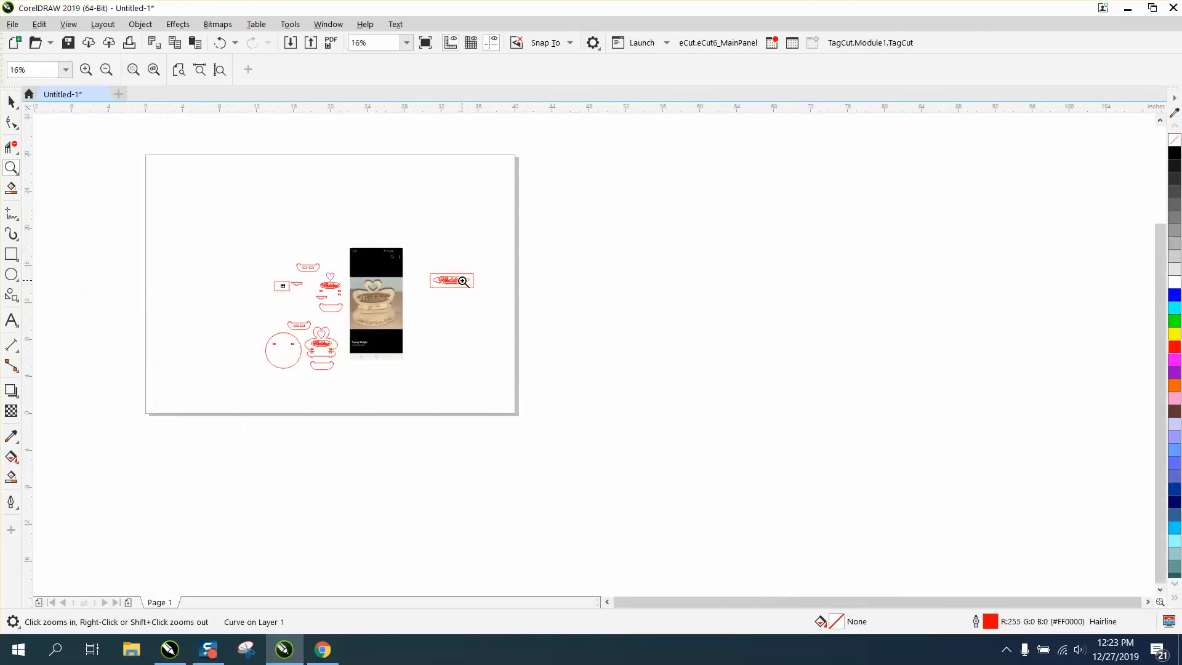
Step: Move the tab profile into the slotted rectangle, aligning its tab directly above the slot
drag(271, 282, 352, 322)
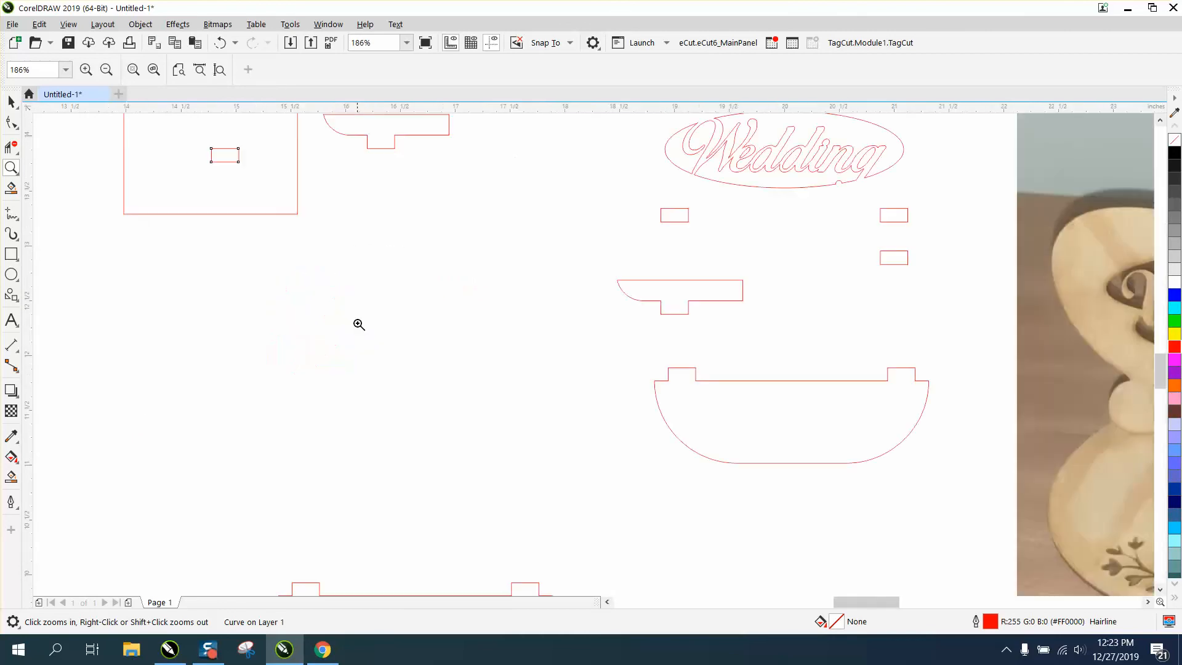
right_click(382, 329)
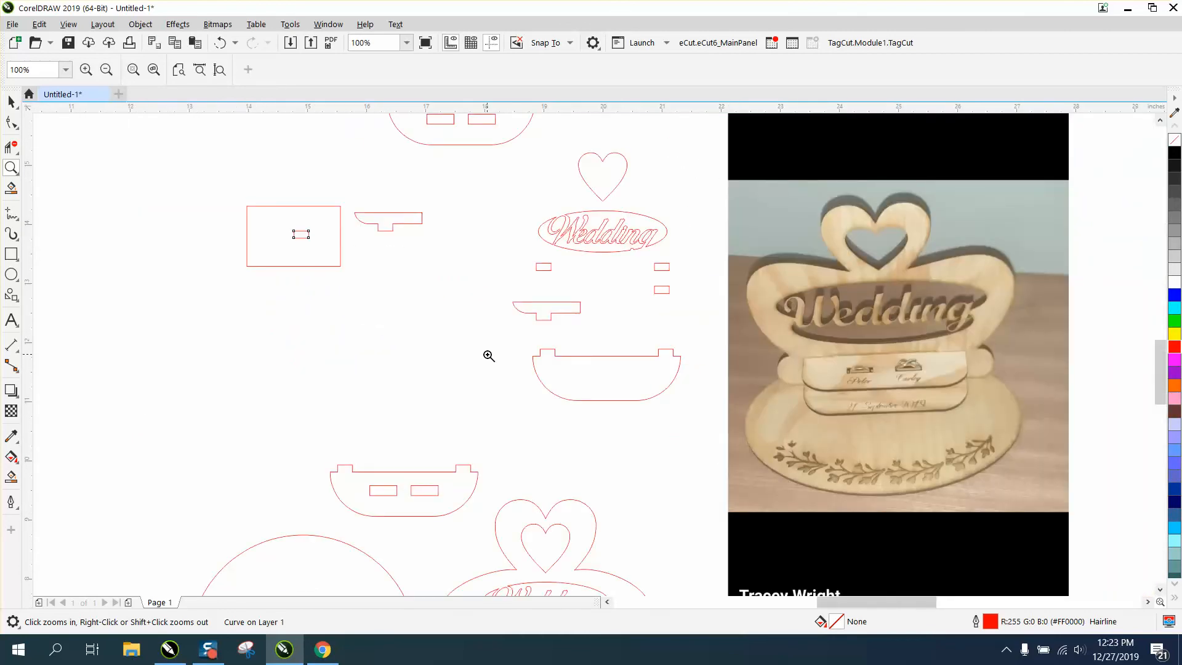
click(10, 104)
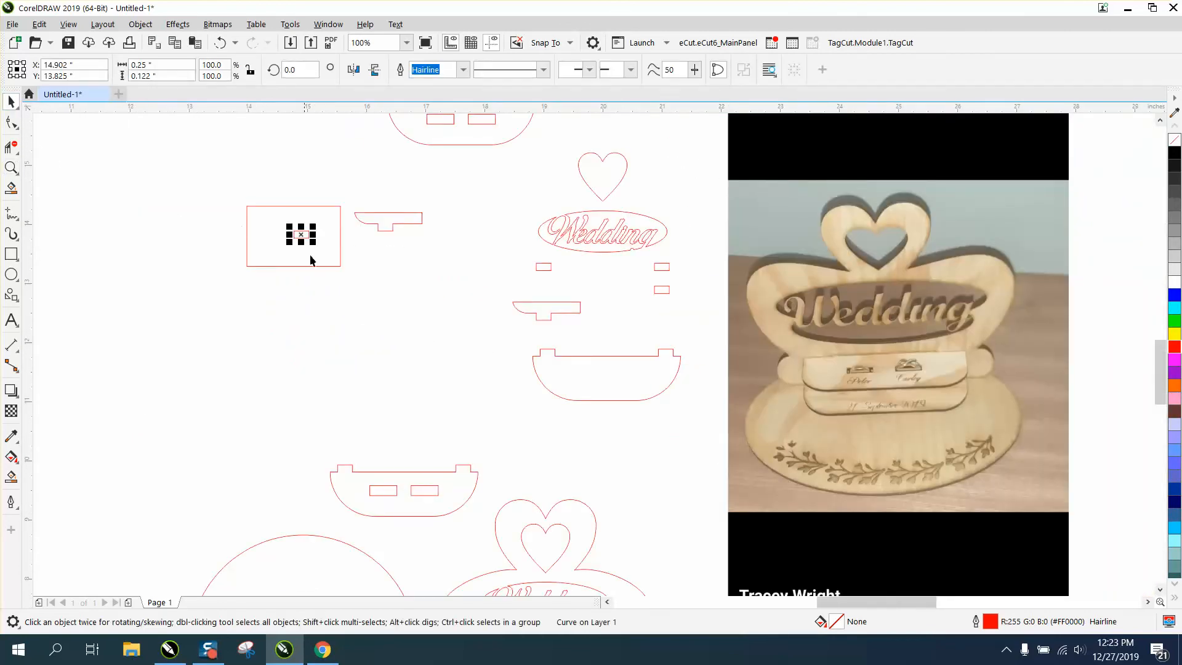
click(351, 269)
click(388, 225)
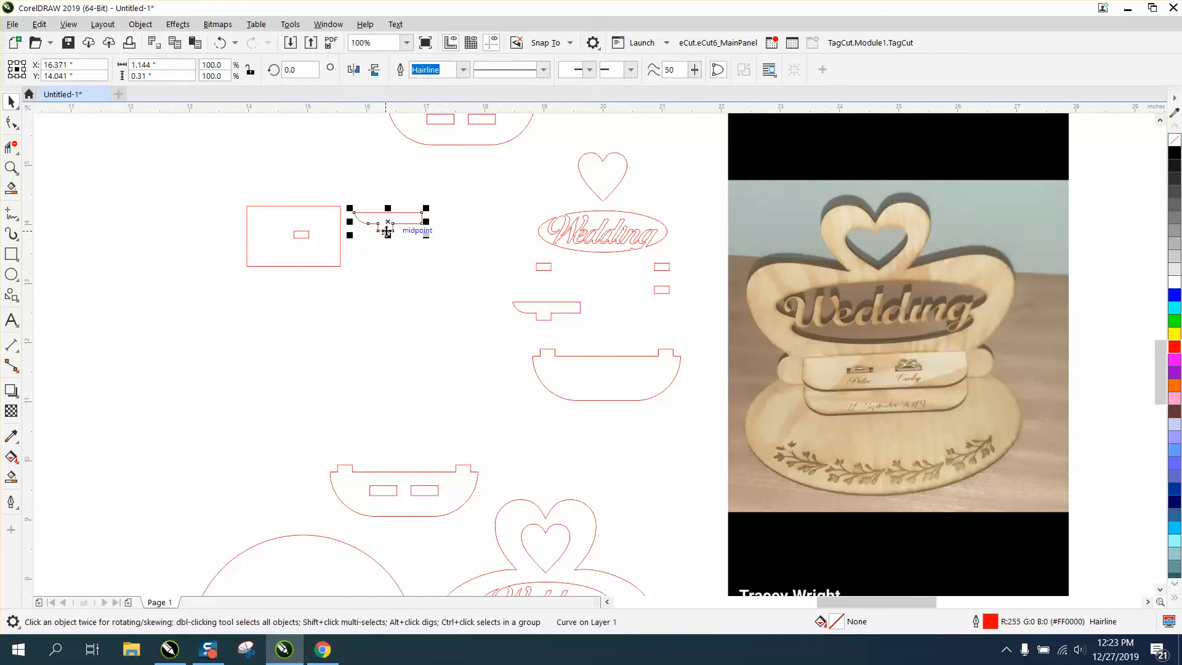
drag(390, 223, 383, 263)
Step: Taper the tab slightly toward its end by moving its two lower corner nodes inward
click(11, 167)
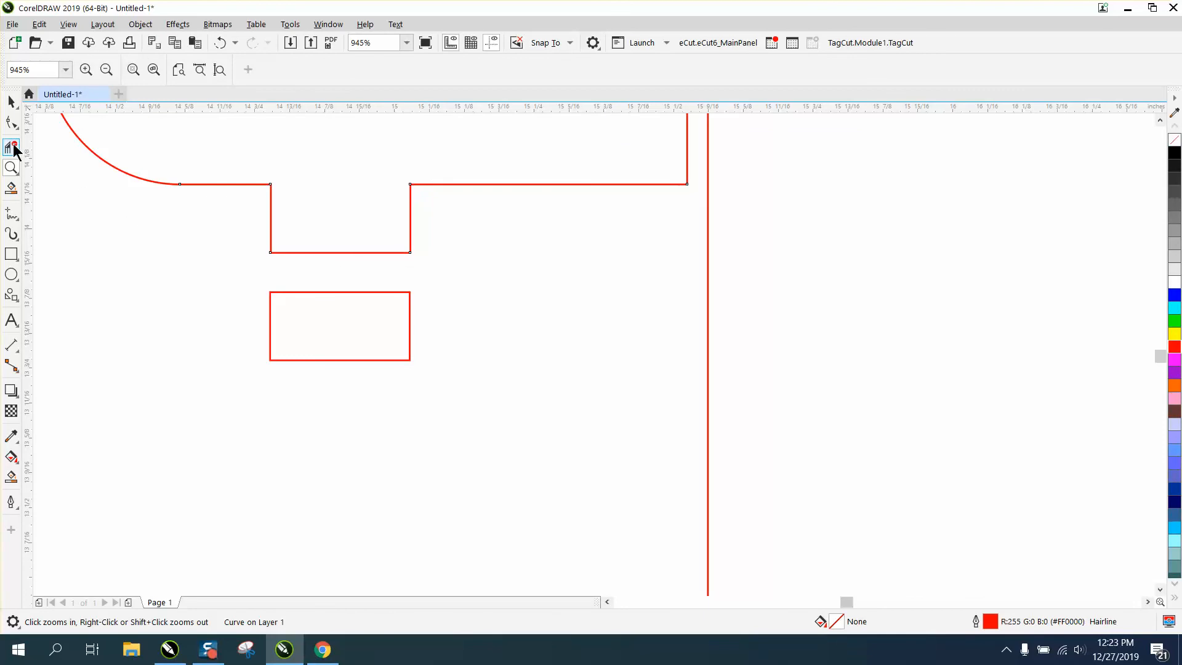
key(F10)
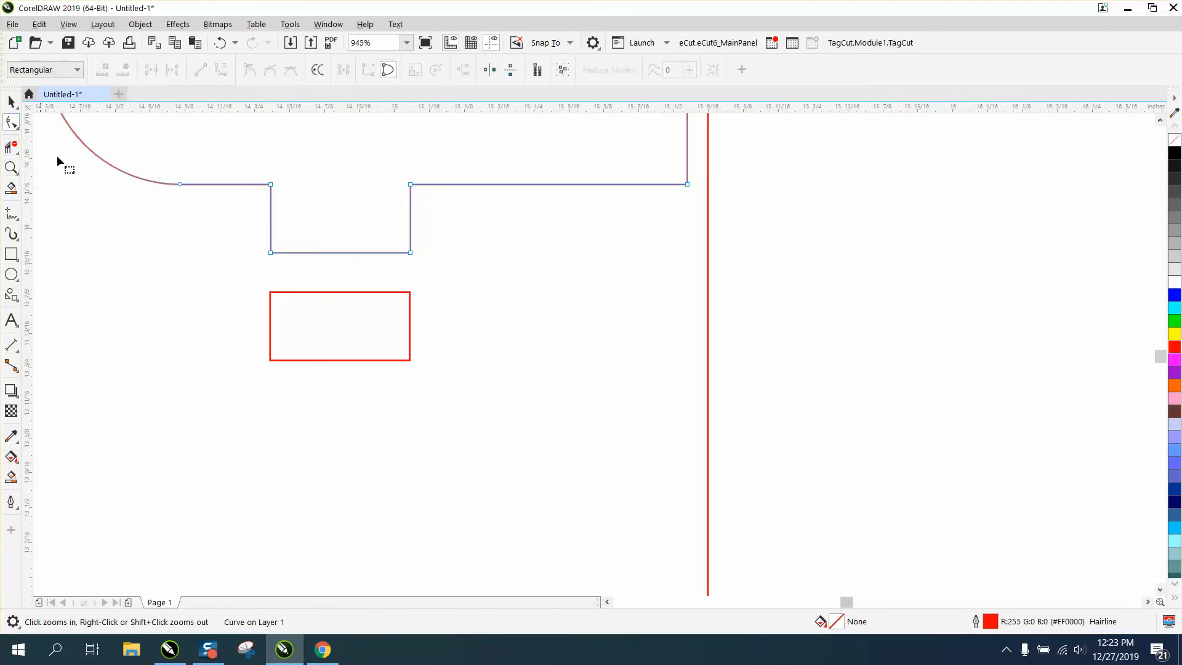
click(272, 253)
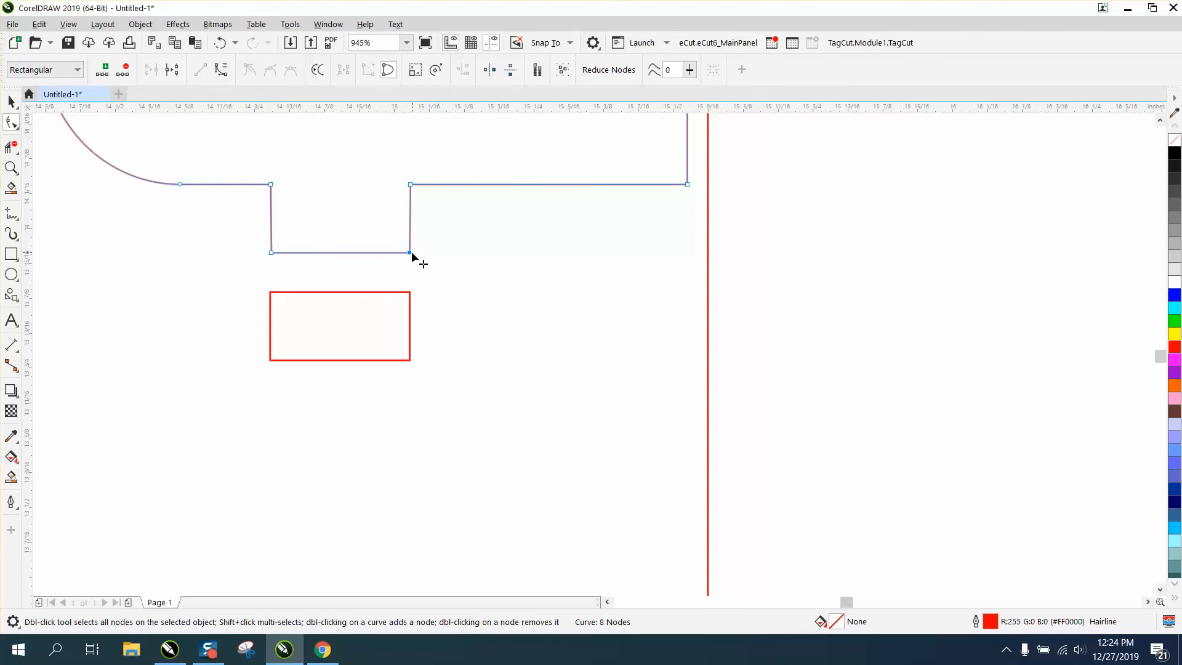
drag(411, 253, 401, 254)
drag(272, 253, 283, 253)
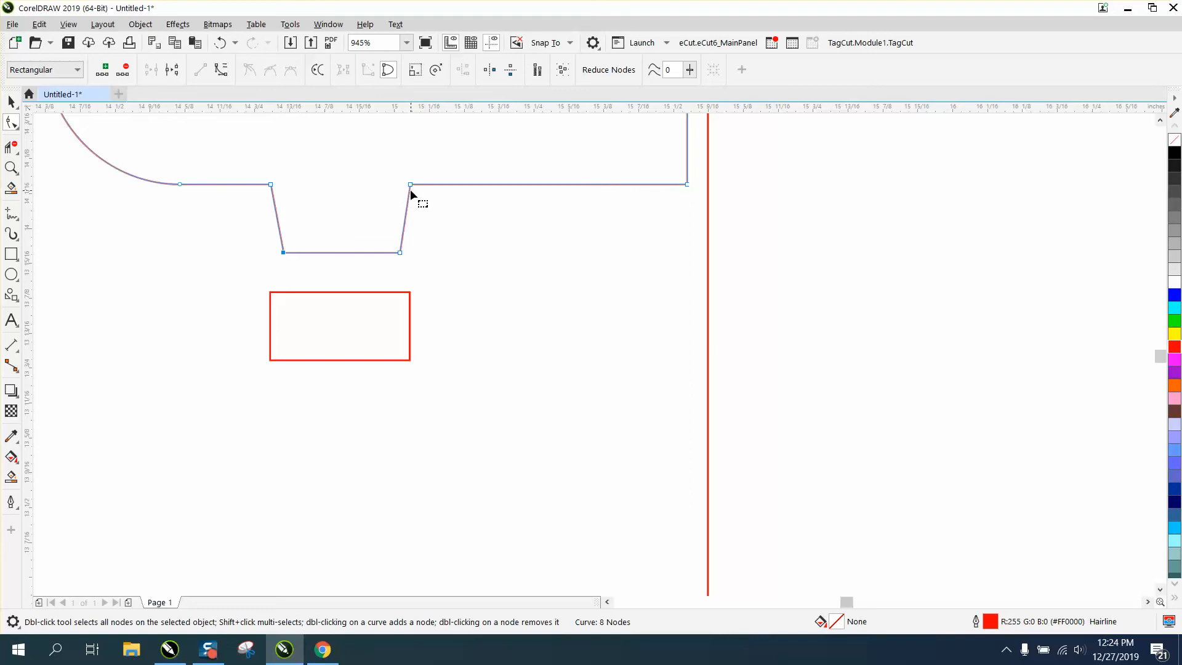
drag(400, 253, 409, 254)
drag(285, 253, 281, 260)
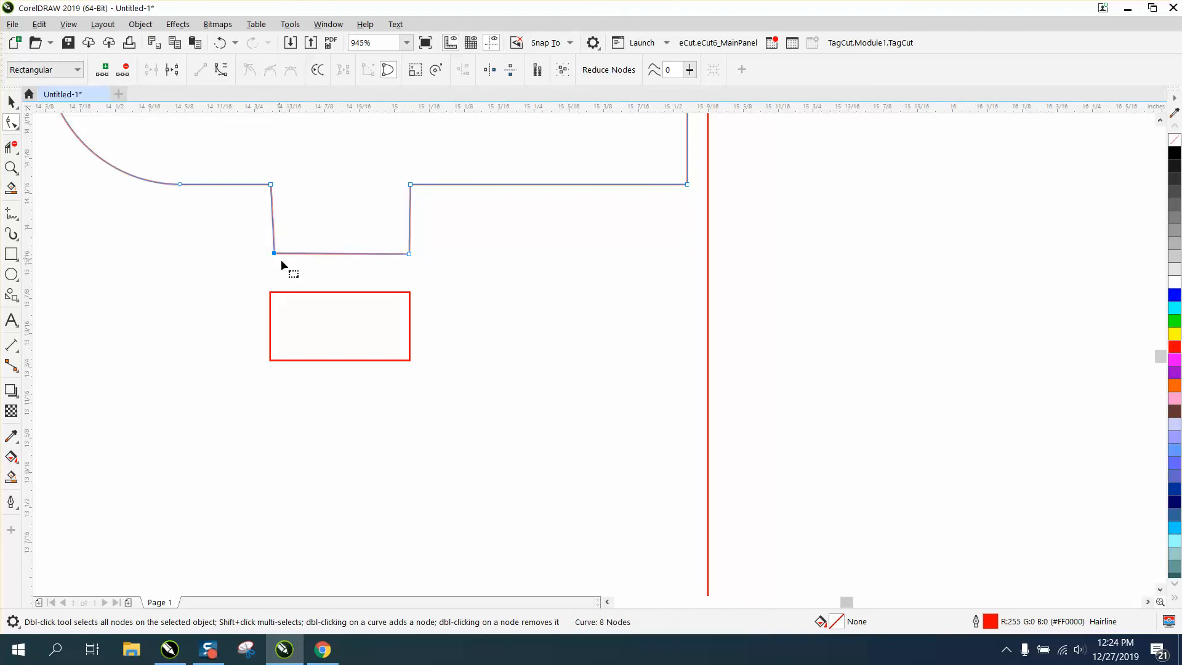
Step: Examine the assembled wedding stand in the reference photo
scroll(281, 259, down, 2)
scroll(311, 279, down, 6)
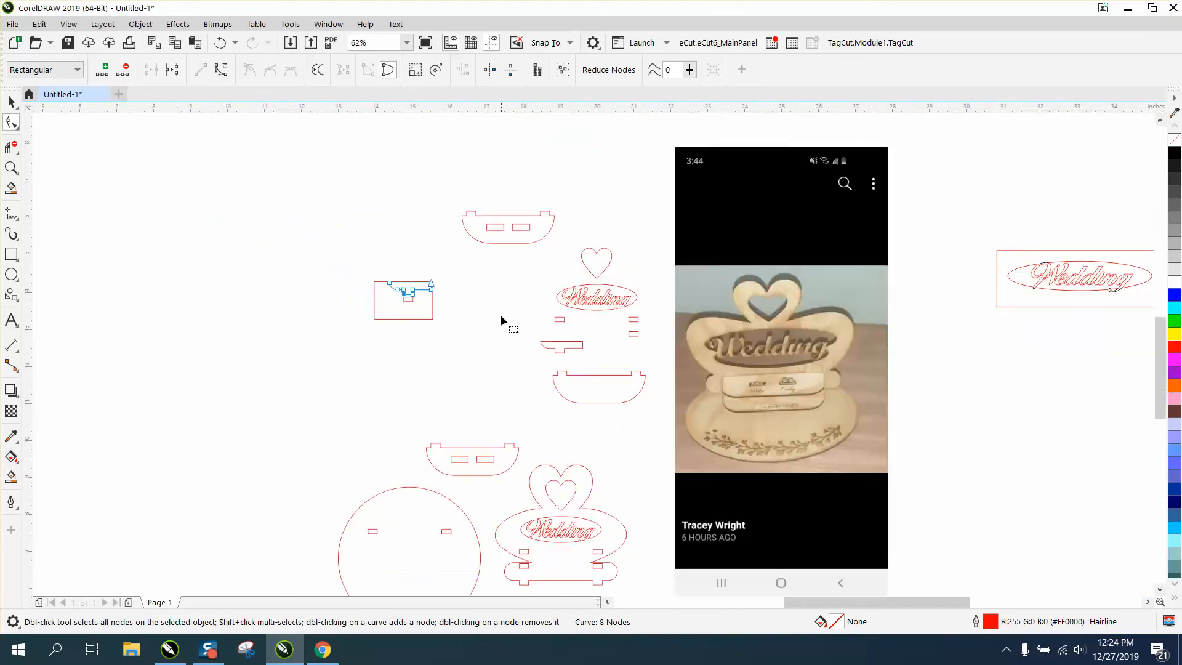
click(11, 167)
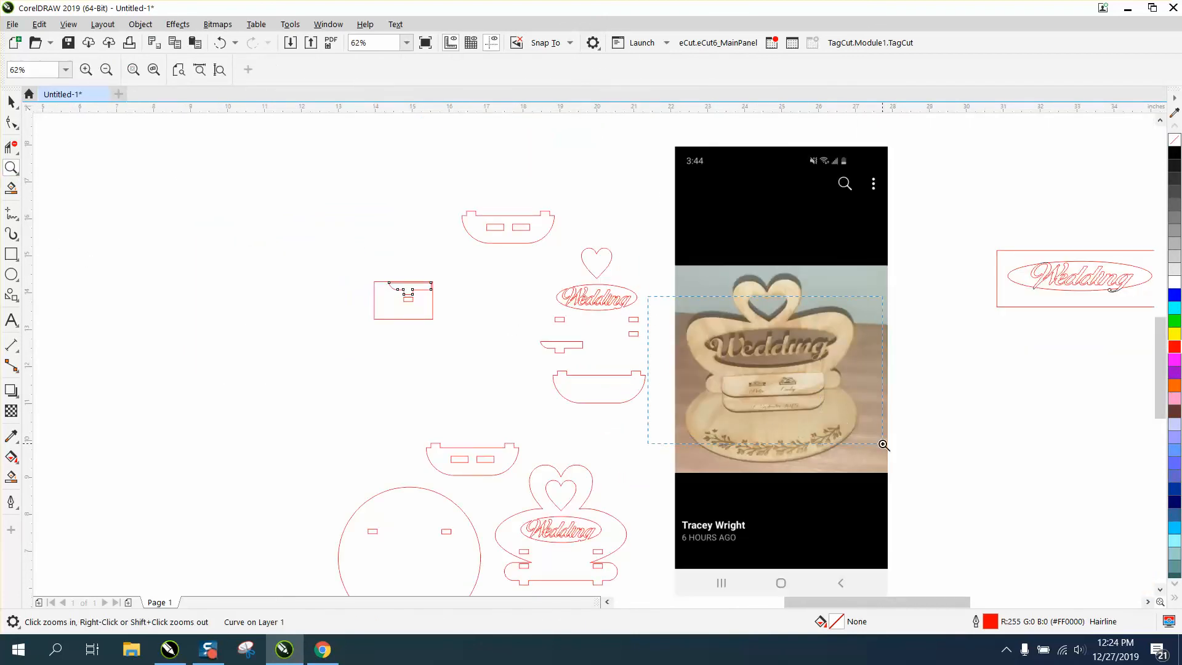